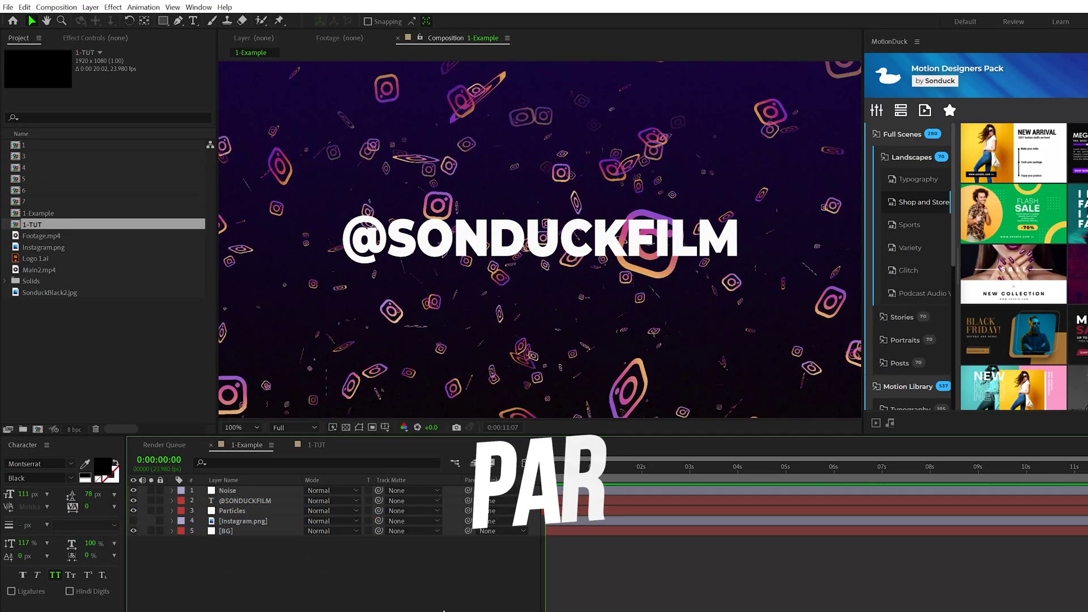
Step: In the 1-TUT composition, apply CC Particle World to the Particle Solid layer
click(316, 445)
click(235, 489)
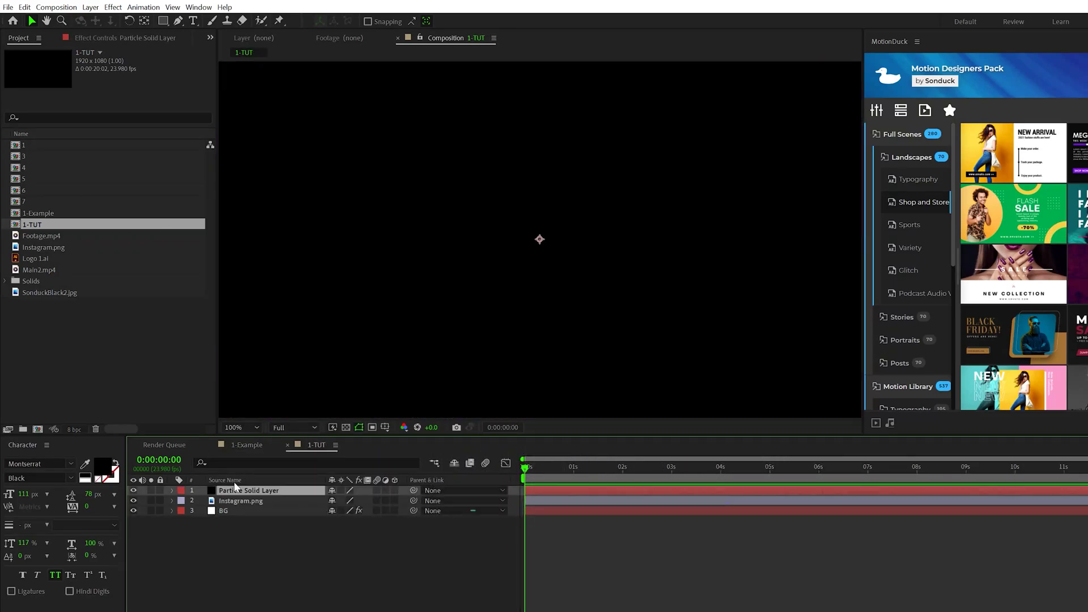
key(alt+t)
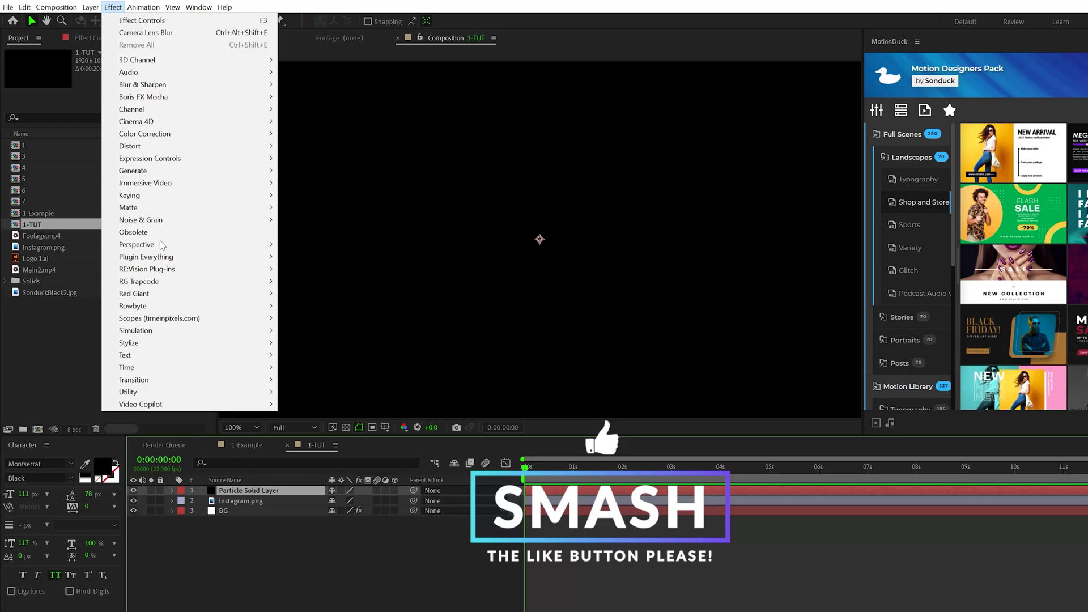
mouse_move(249, 331)
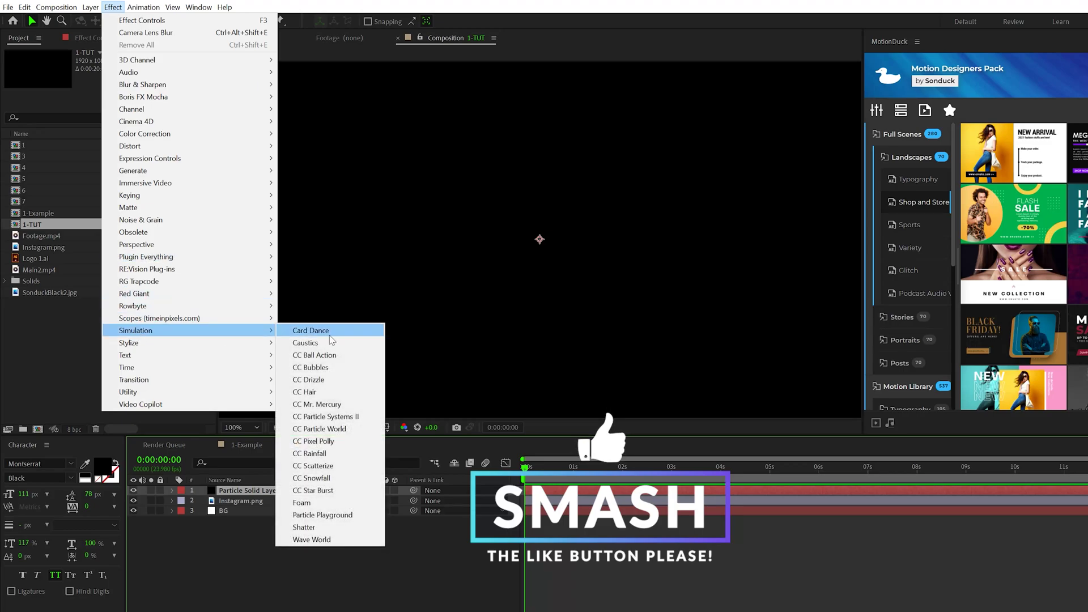
click(319, 429)
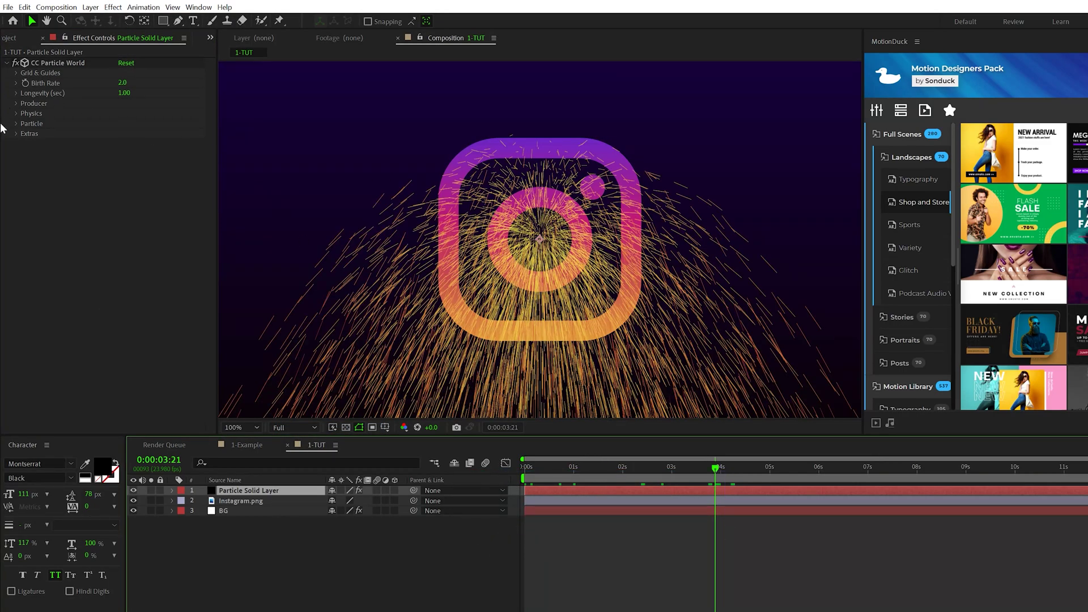
Step: Set Particle Type to Textured QuadPolygon with Instagram.png as the texture layer
click(16, 123)
click(151, 134)
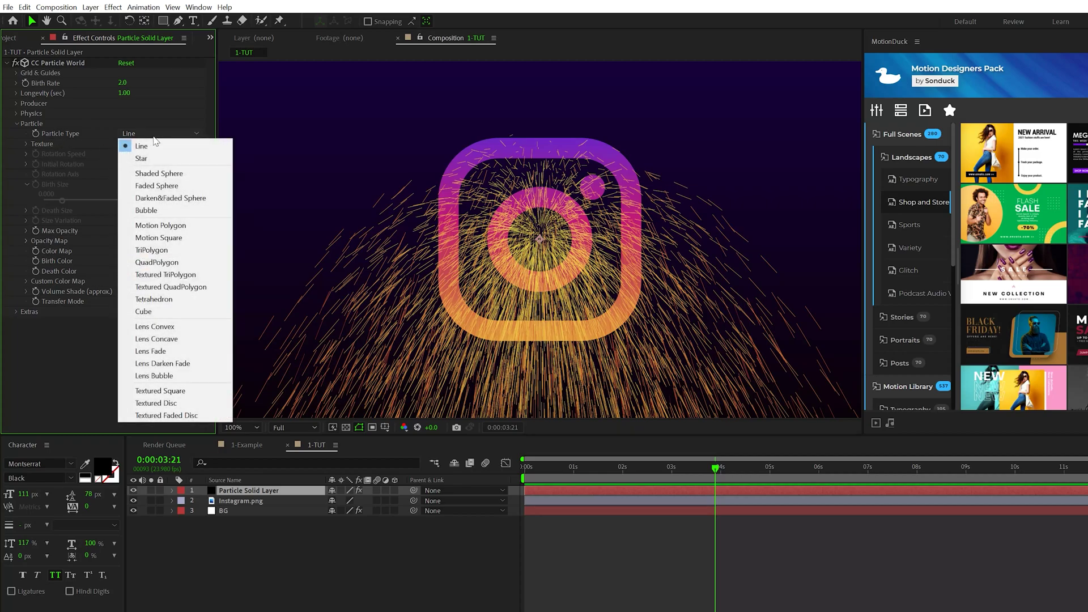
click(208, 287)
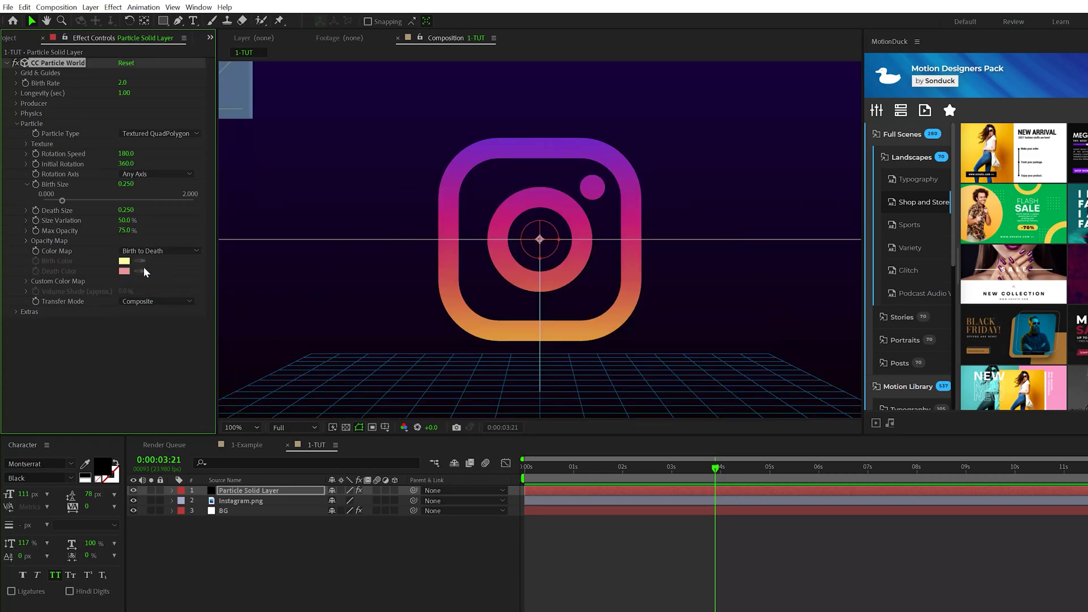
click(23, 143)
click(135, 154)
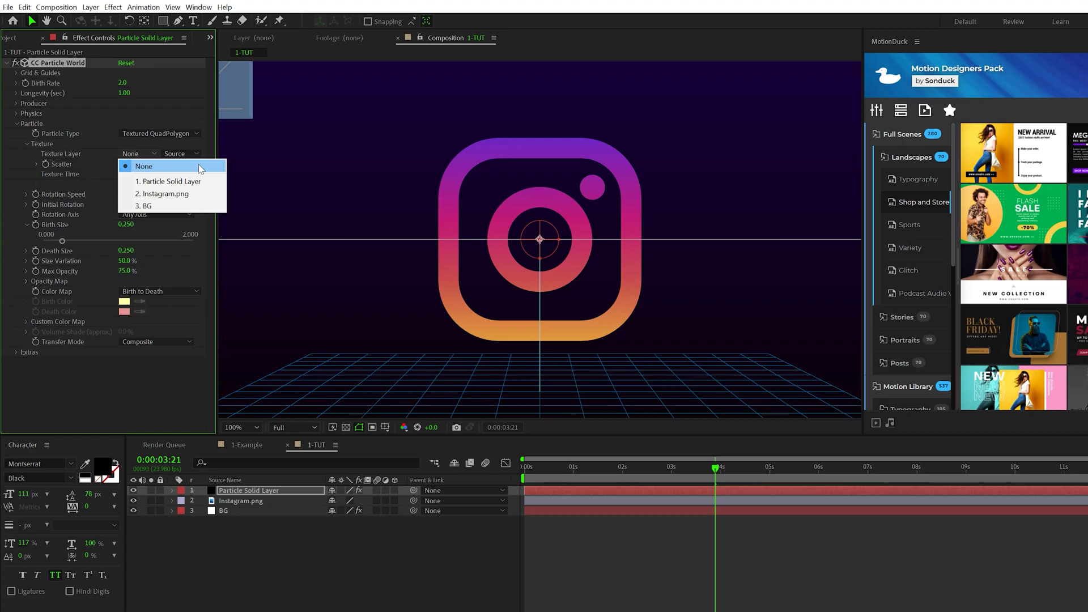
click(176, 196)
Step: Hide the large Instagram logo layer and preview the particle animation
click(133, 500)
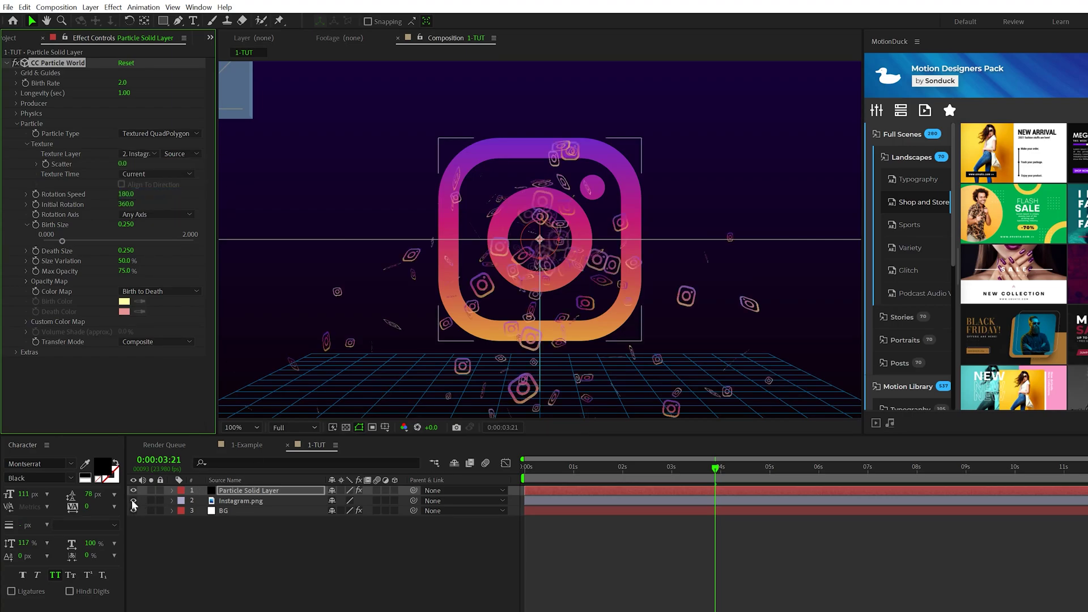
click(165, 538)
key(space)
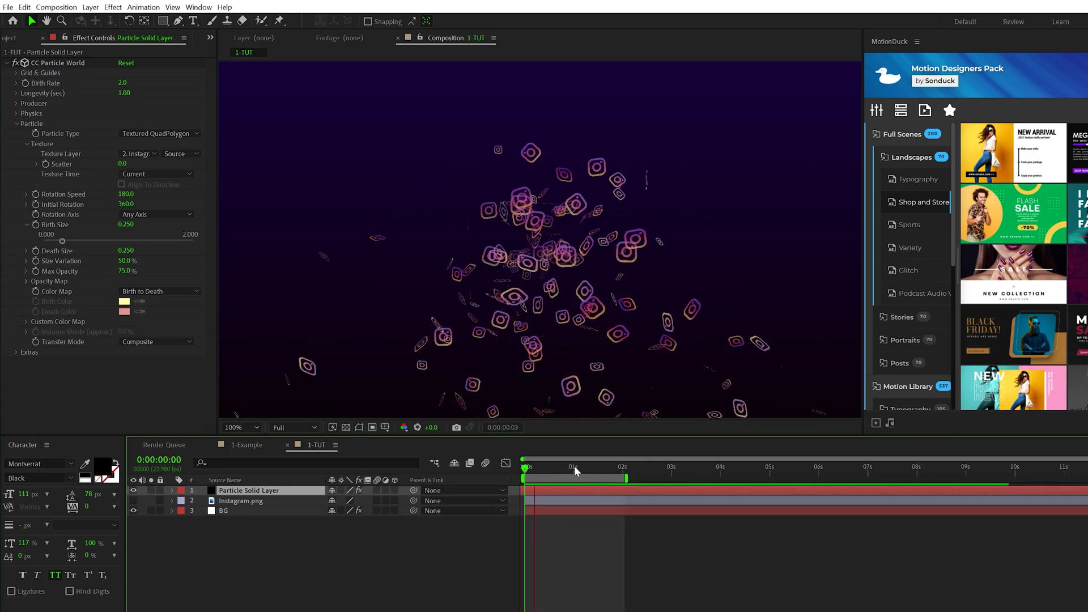
Step: Widen the CC Particle World Producer radius, setting Radius X to 0.855
click(16, 103)
click(16, 103)
click(17, 105)
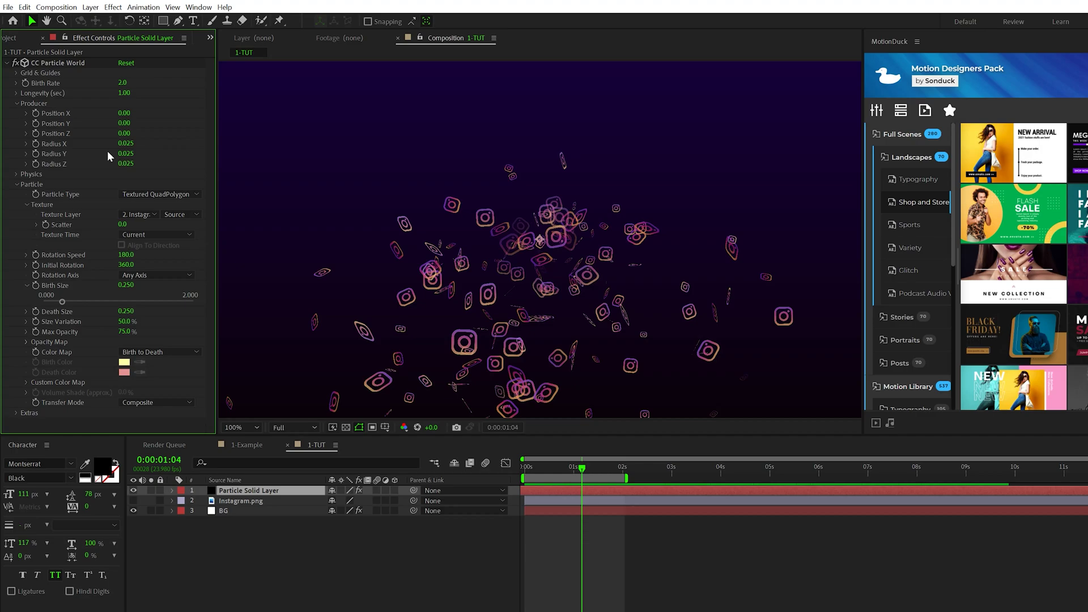
drag(134, 145, 177, 162)
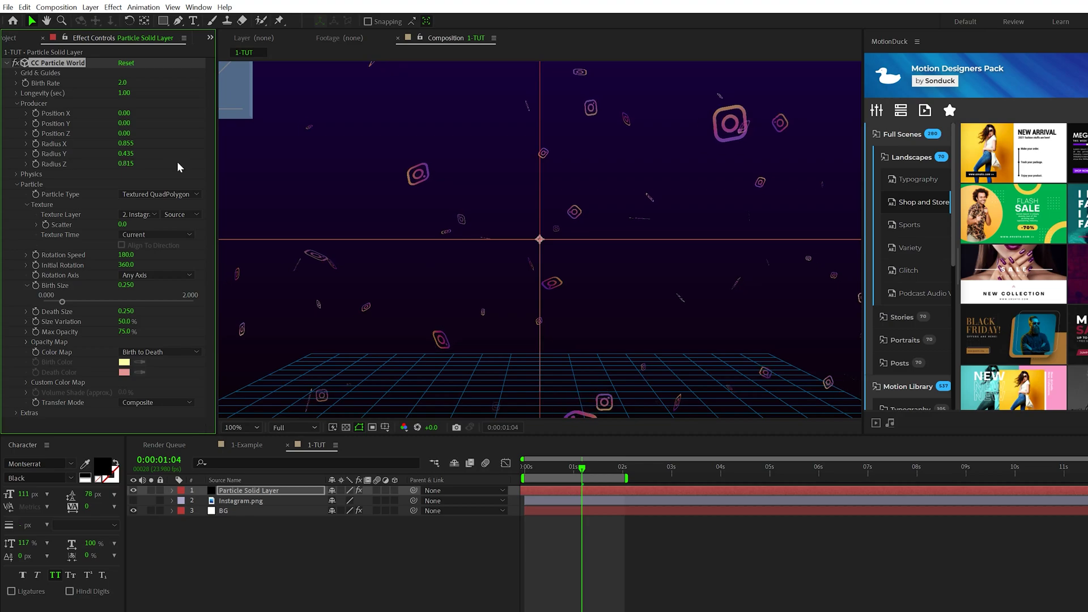
click(17, 103)
Step: Set Physics Velocity to 0.25, Gravity to 0.080 and Resistance to 1.0
click(17, 114)
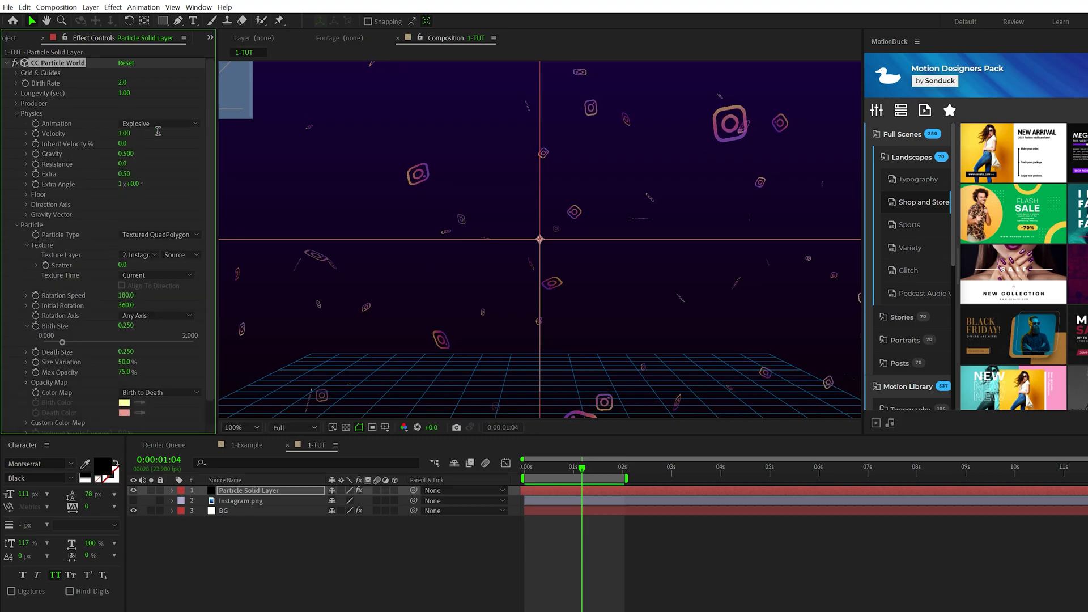
key(Return)
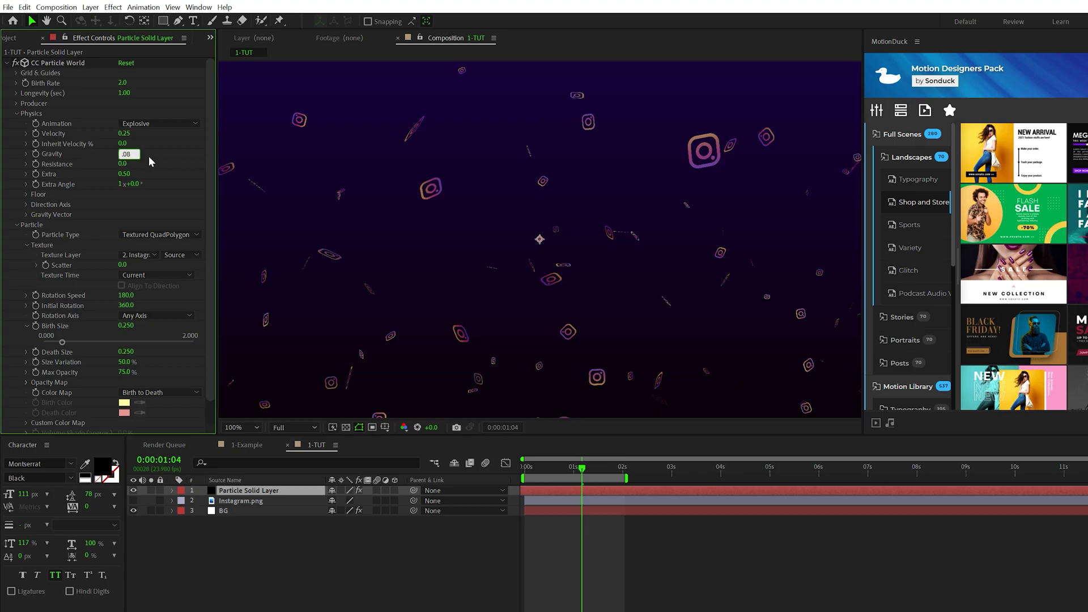
key(Return)
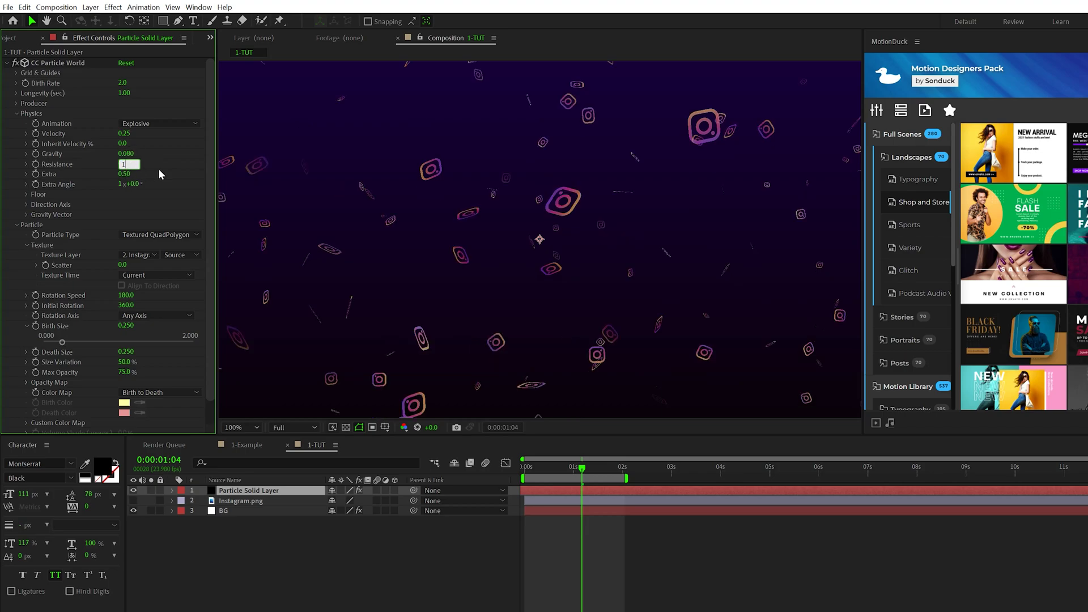
key(Return)
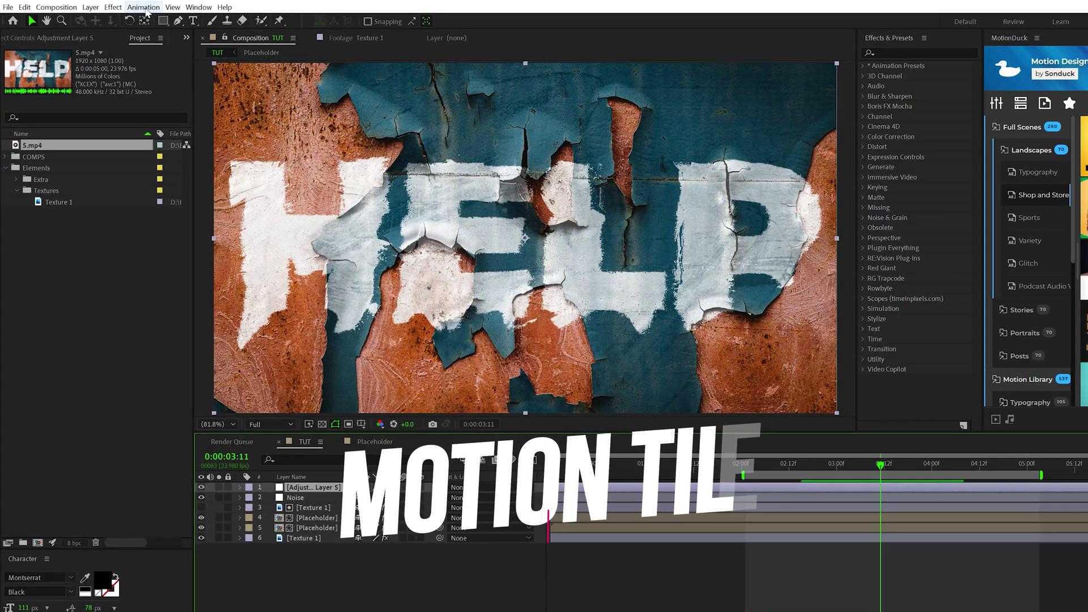
Step: Apply Motion Tile to the HELP wall's adjustment layer
click(113, 7)
mouse_move(161, 343)
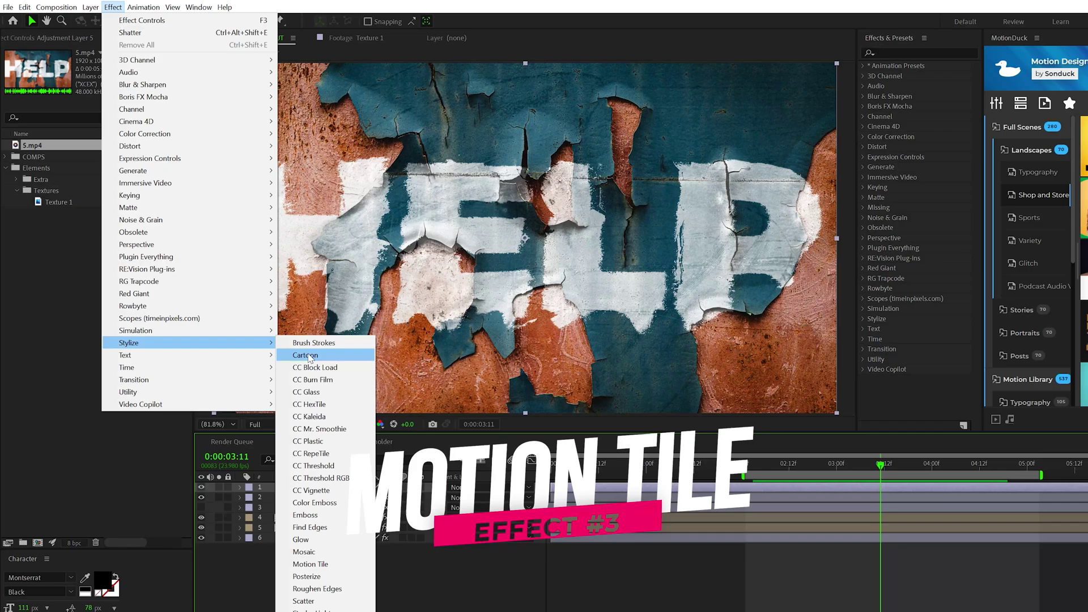
click(310, 564)
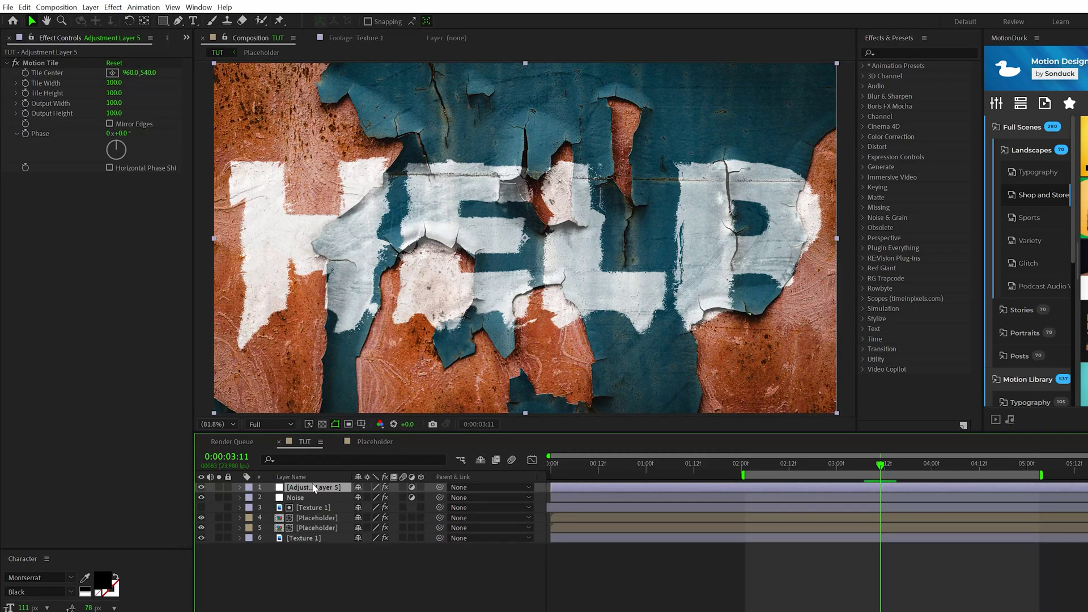
Step: Drive Tile Center with a wiggle(1,50) expression and enable Mirror Edges
alt+click(25, 73)
text(wiggle)
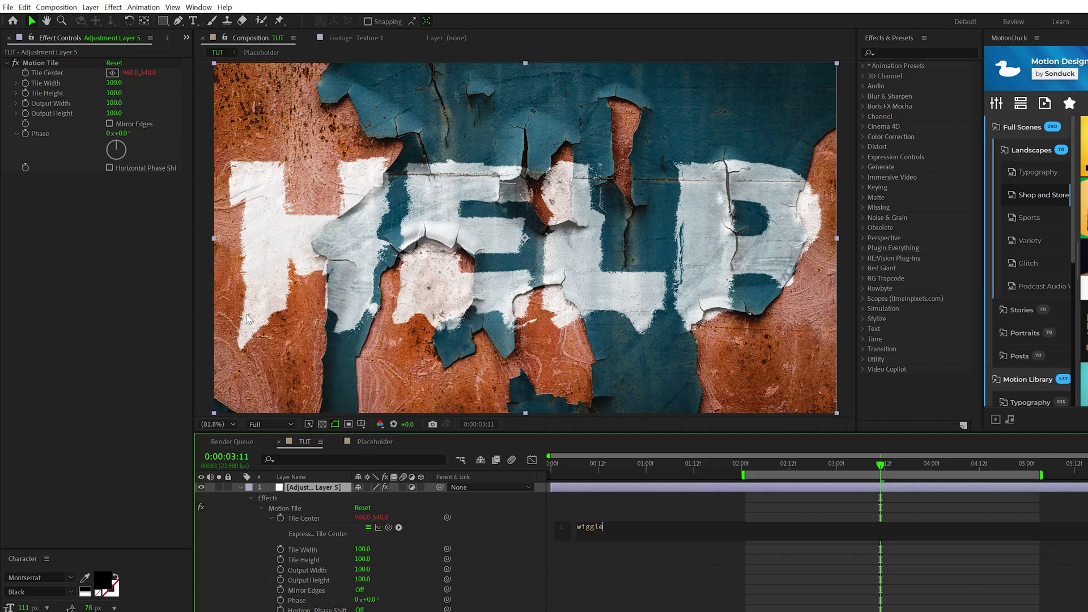
text(Z()
click(64, 120)
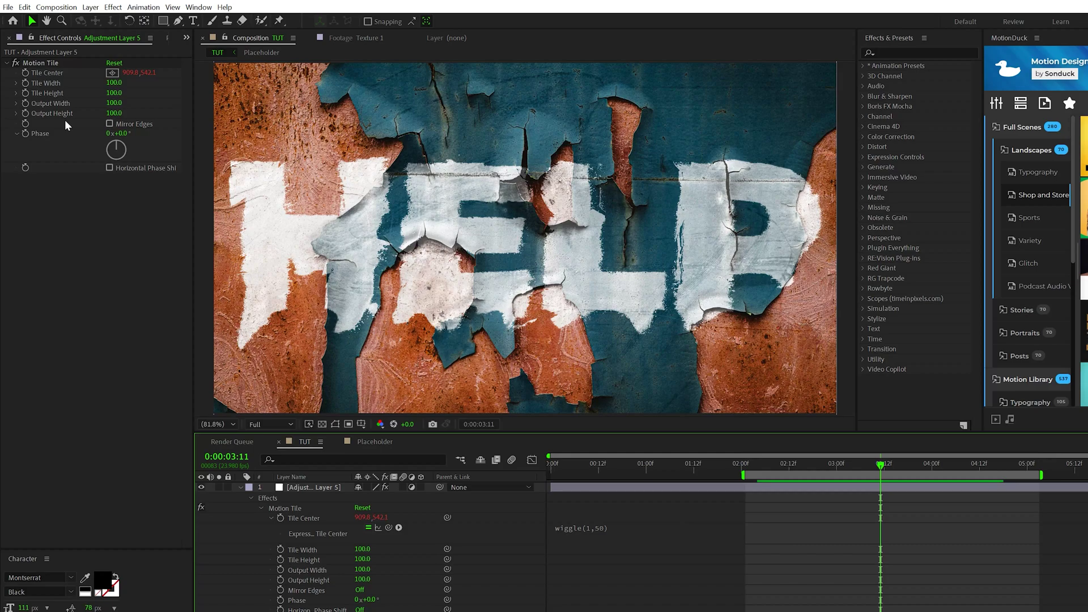
click(110, 124)
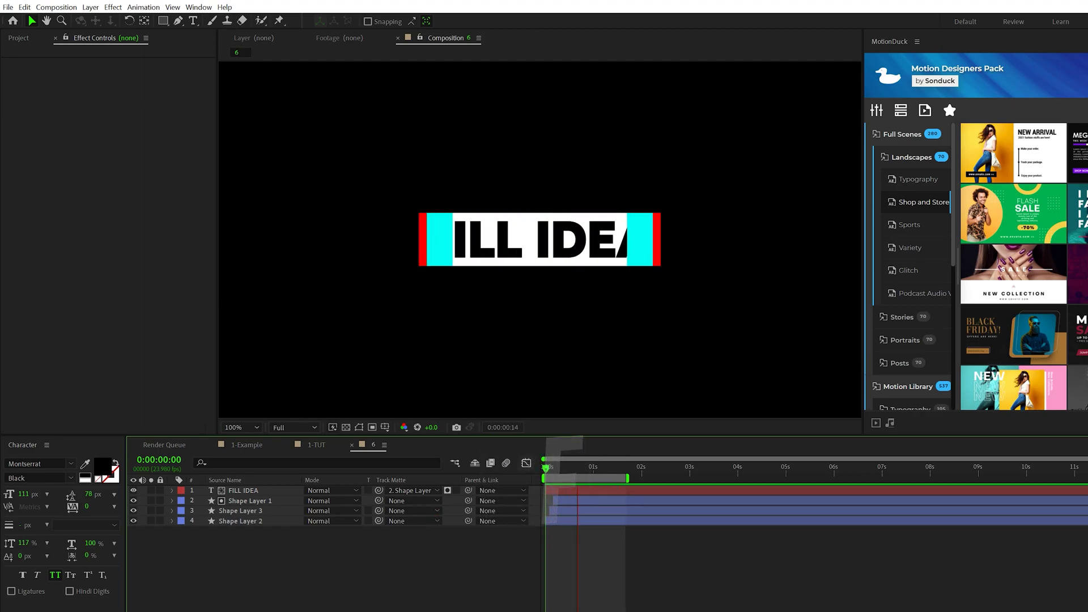
Step: Add a yellow Fill effect to Shape Layer 1
click(285, 500)
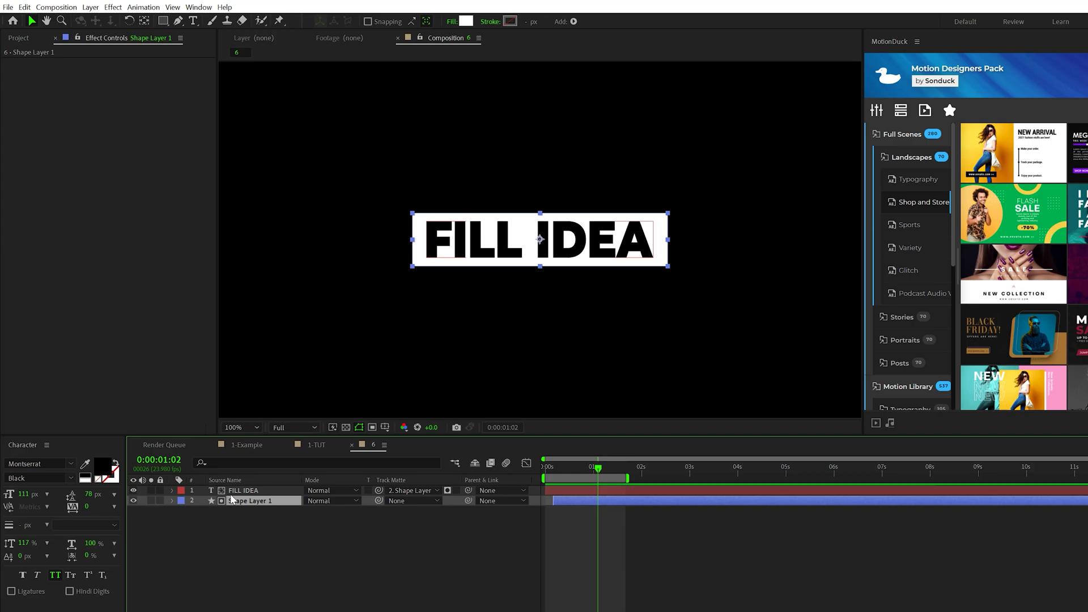
click(113, 7)
mouse_move(151, 173)
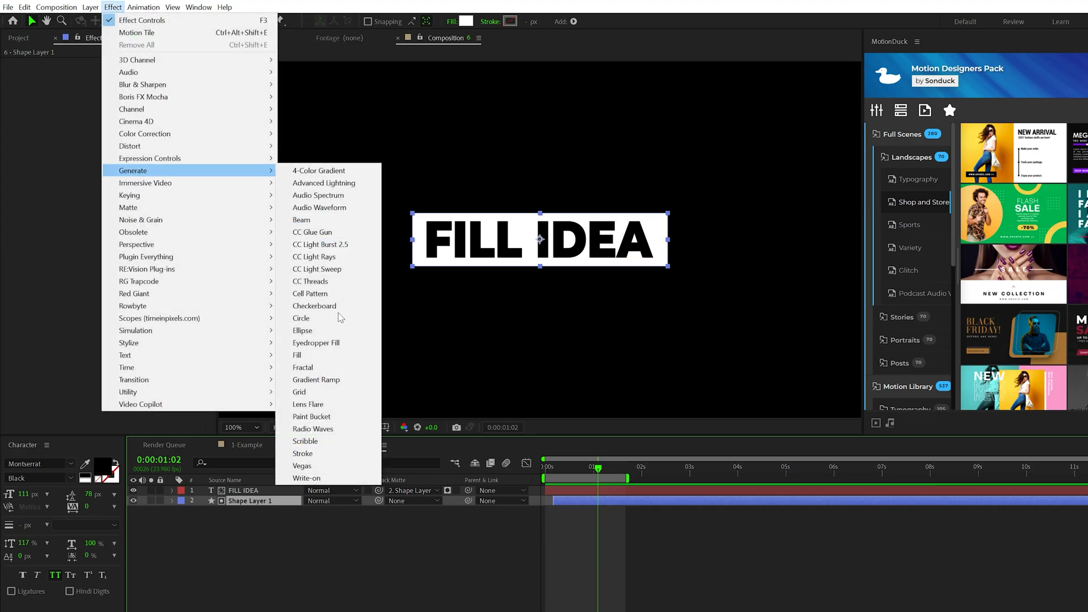
click(313, 355)
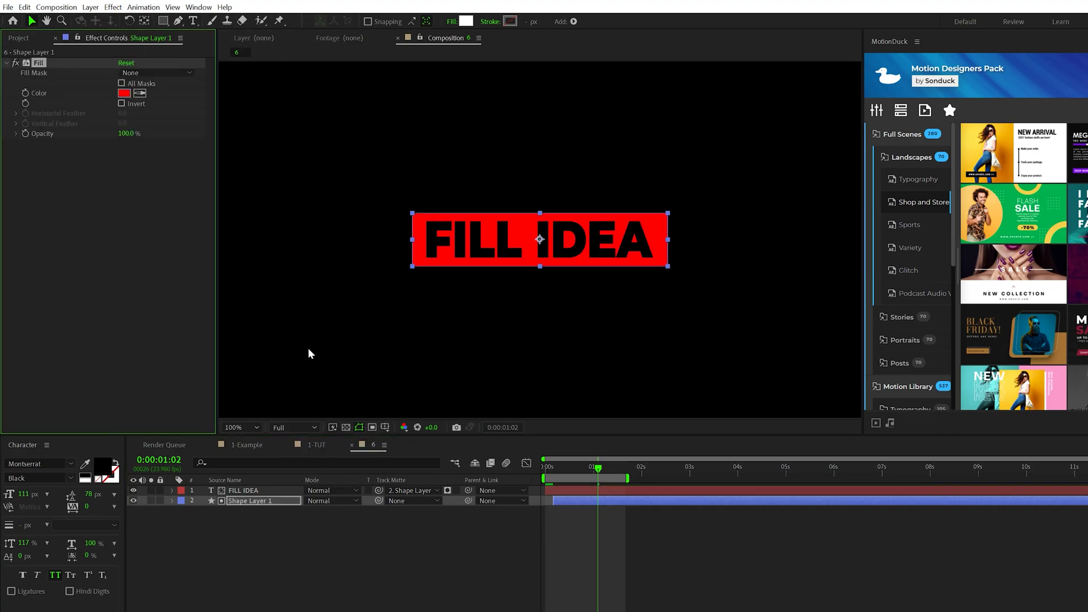
click(124, 93)
drag(902, 430, 902, 421)
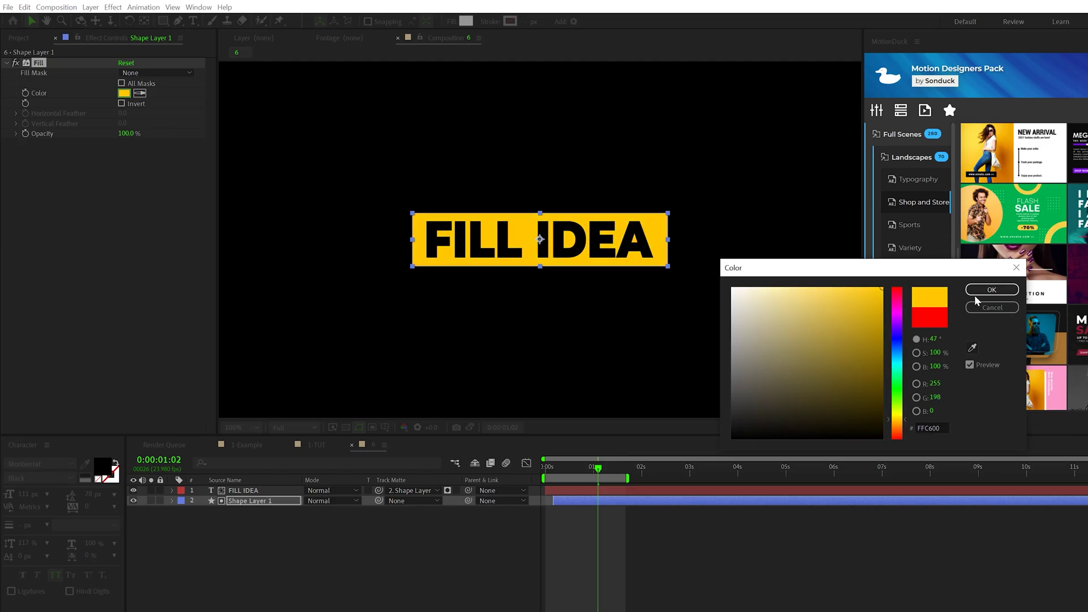
click(991, 289)
Step: Duplicate Shape Layer 1 and make the copy's fill cyan
click(259, 502)
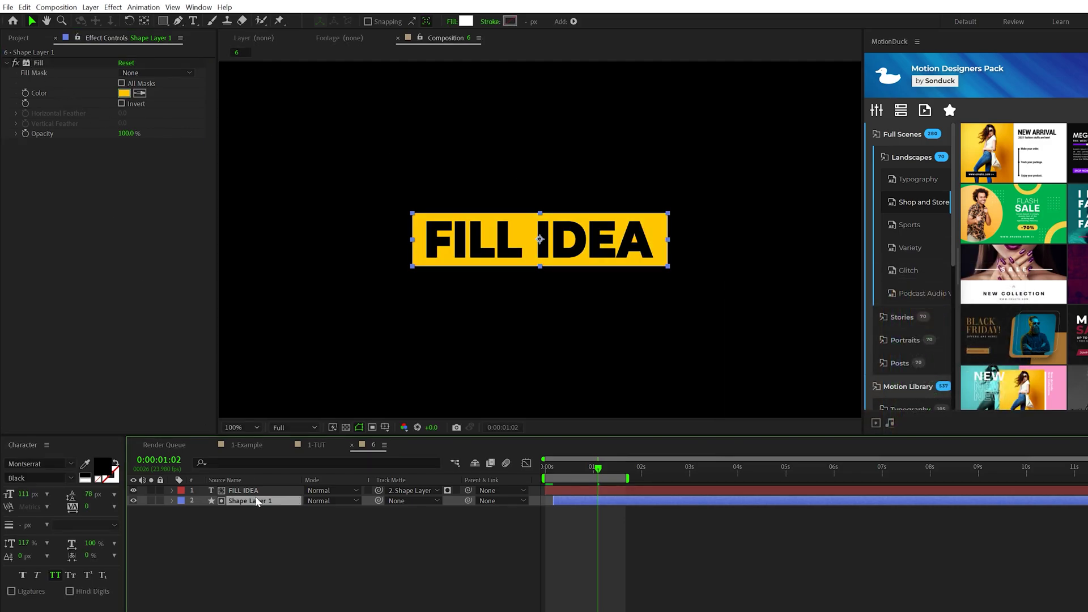
key(ctrl+d)
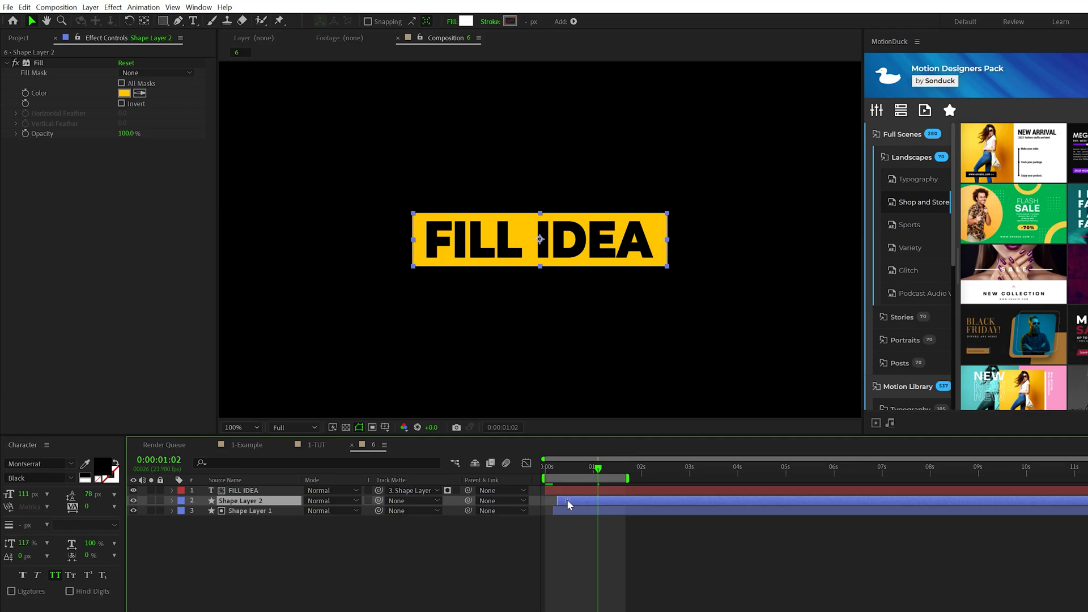
click(124, 94)
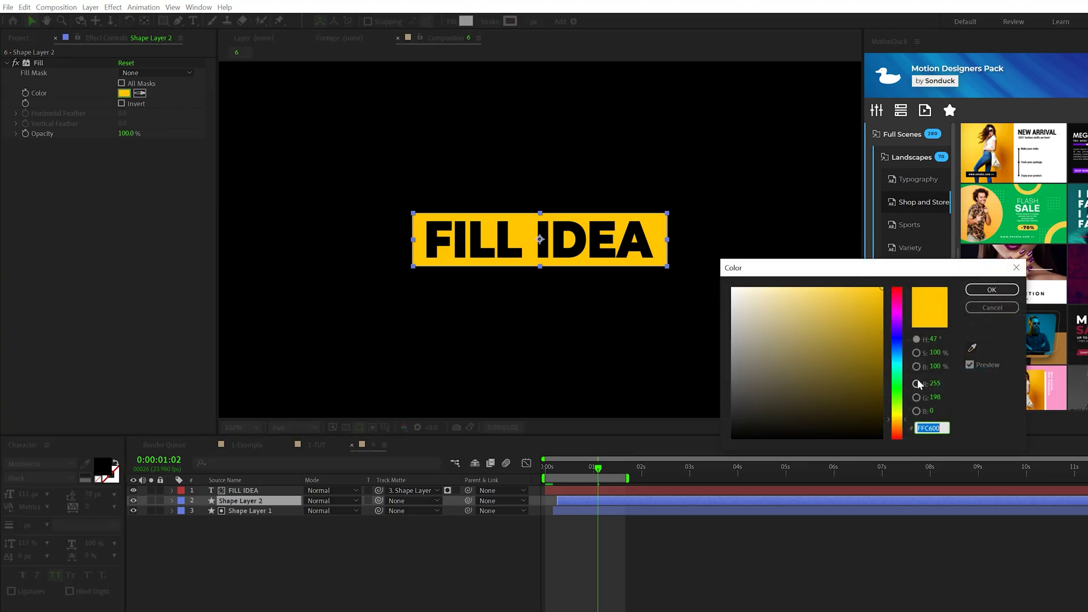
drag(898, 376, 898, 361)
key(Return)
Step: Duplicate Shape Layer 2 as Shape Layer 3, delete its Fill, and return to frame one
click(566, 501)
key(ctrl+d)
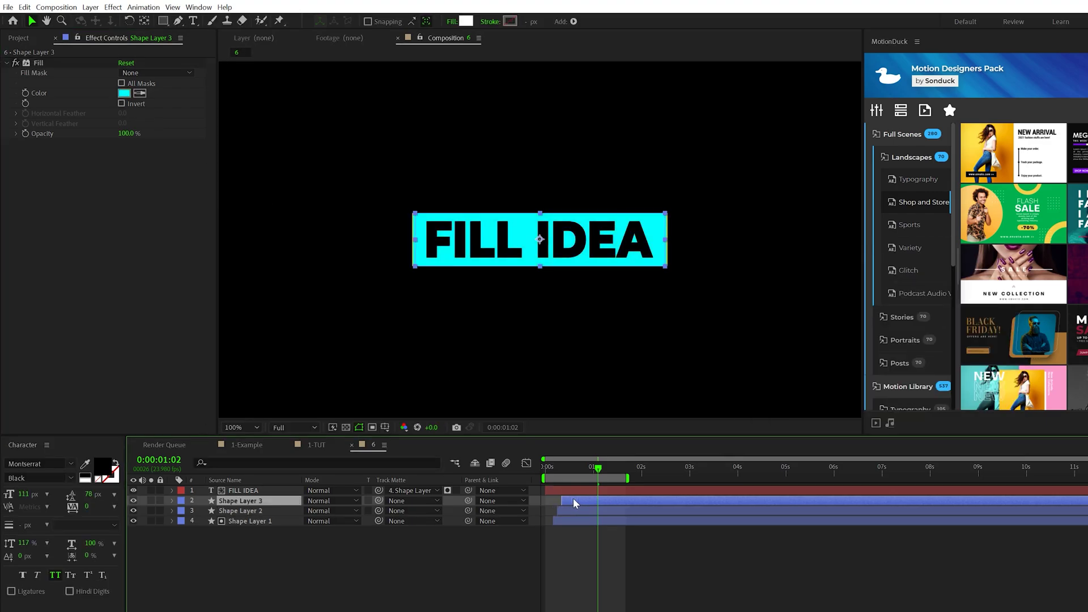
click(38, 62)
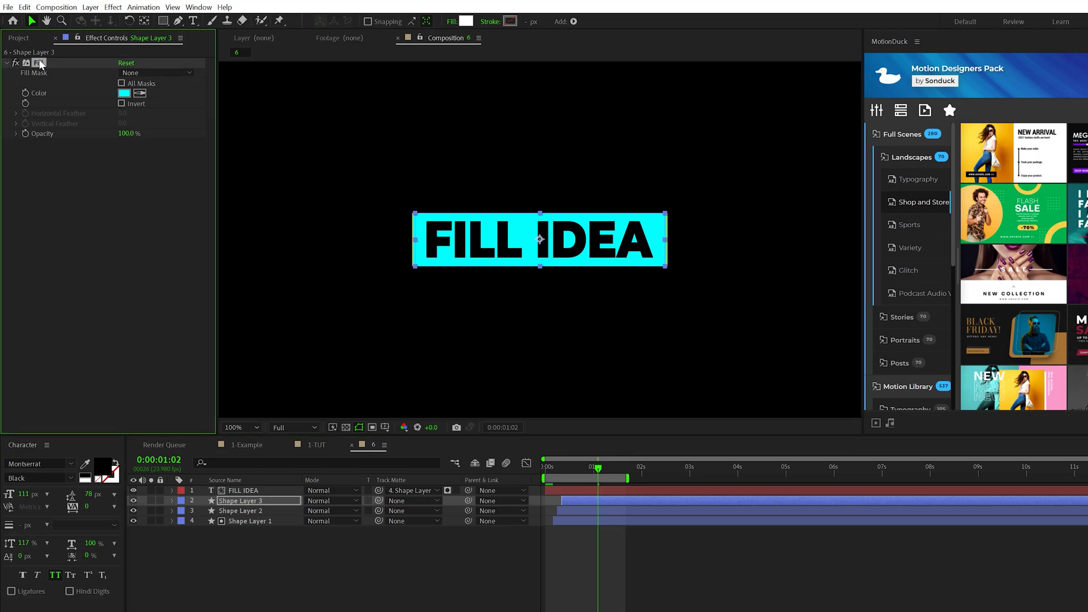
key(Delete)
click(579, 471)
key(Home)
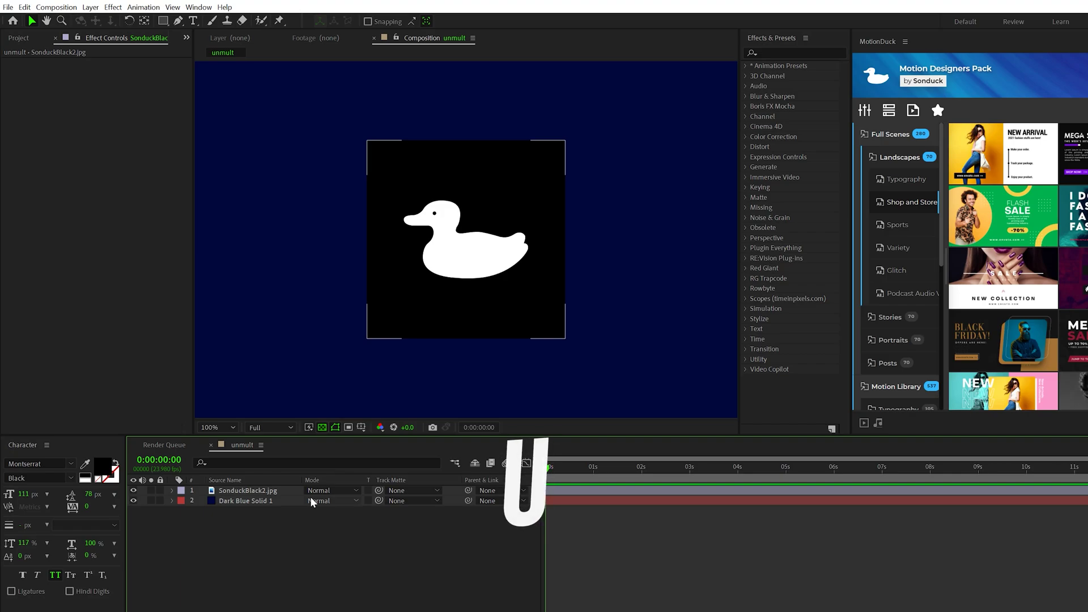
Step: Try Screen blend mode on the duck image, then undo it
click(312, 492)
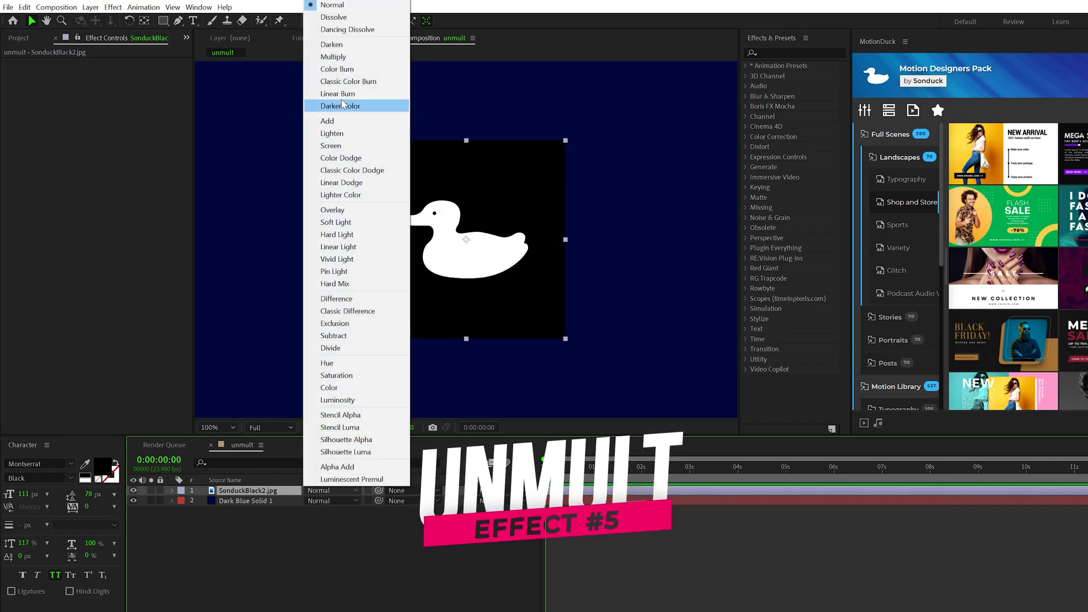
click(339, 146)
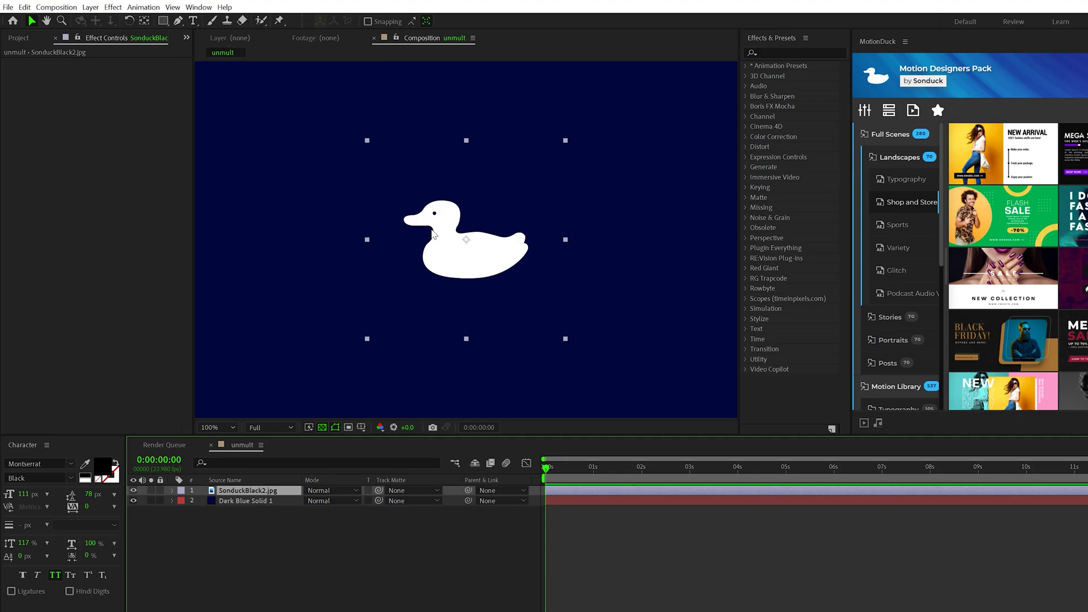
key(ctrl+z)
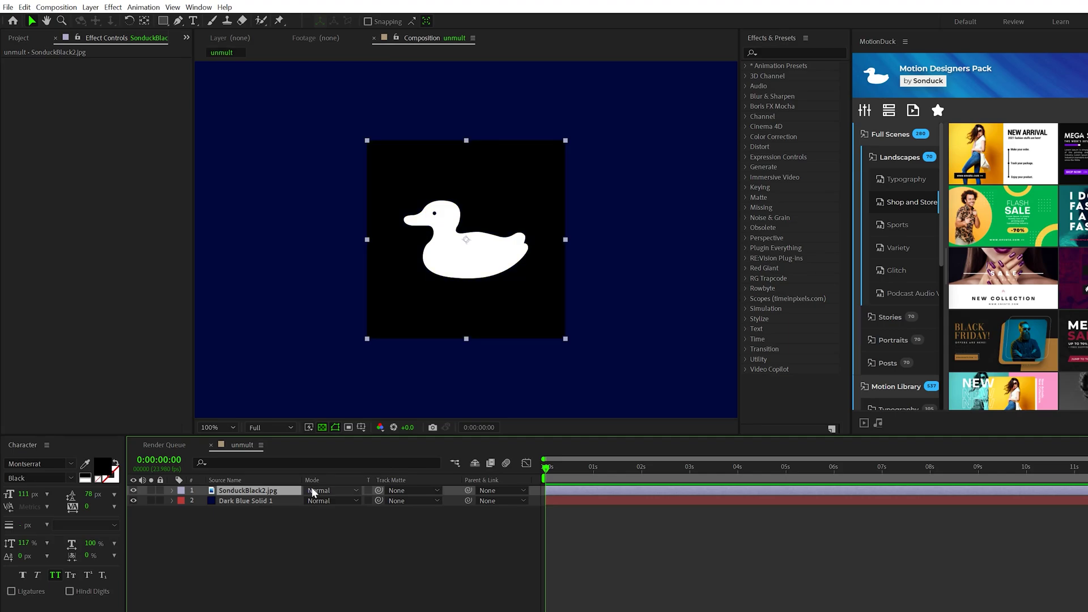
Step: Try an Extract key with a raised black point on the duck, then remove it
click(110, 9)
mouse_move(173, 197)
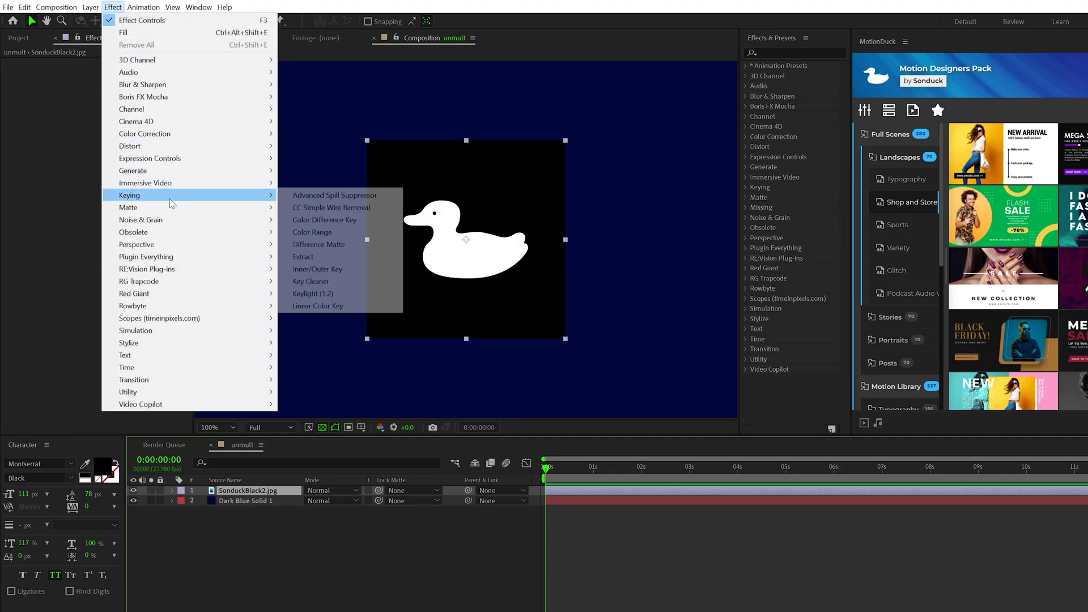
click(307, 258)
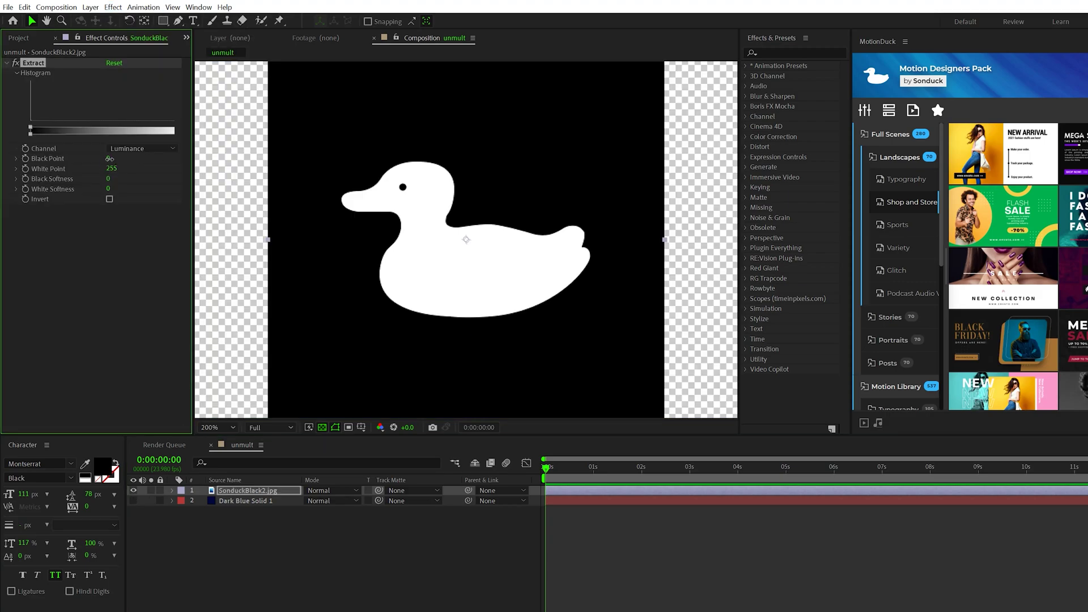
drag(111, 159, 112, 159)
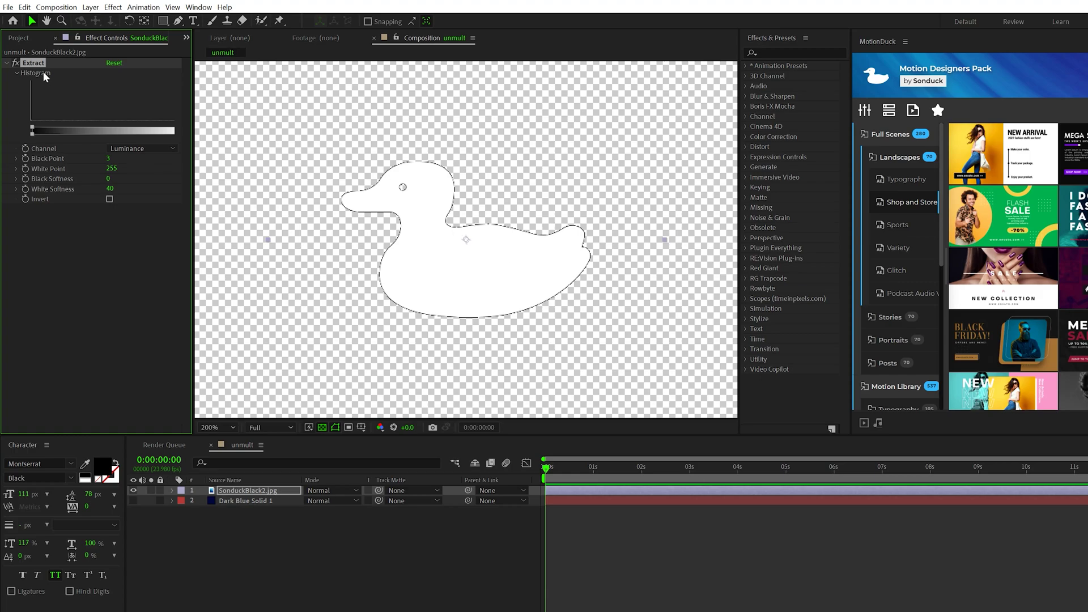
key(Delete)
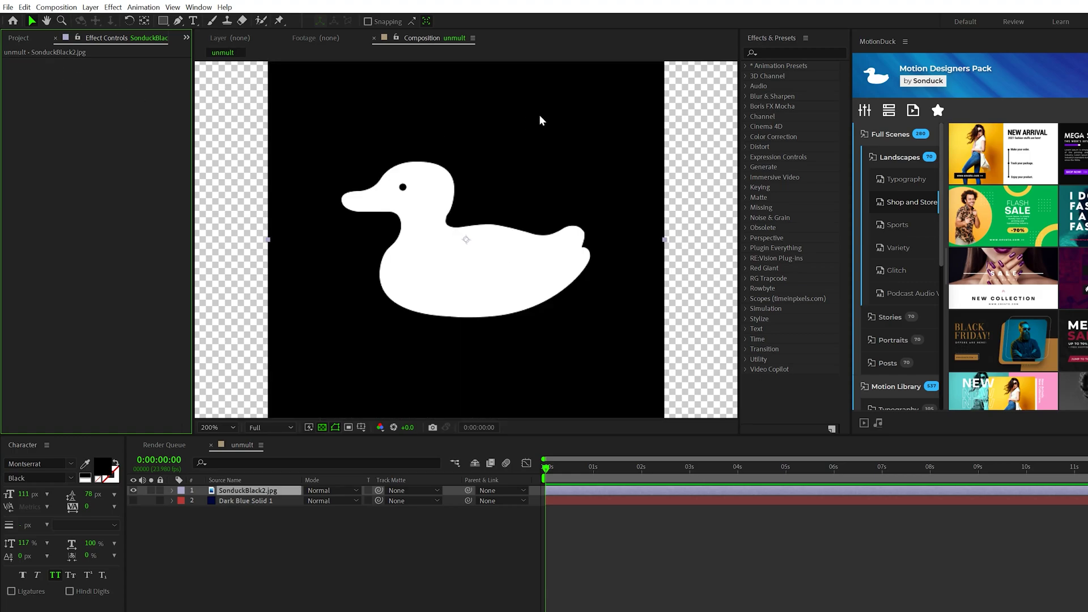
Step: Apply the Alpha From Max Color (Unmult) preset to the duck and hide the checkerboard
click(757, 40)
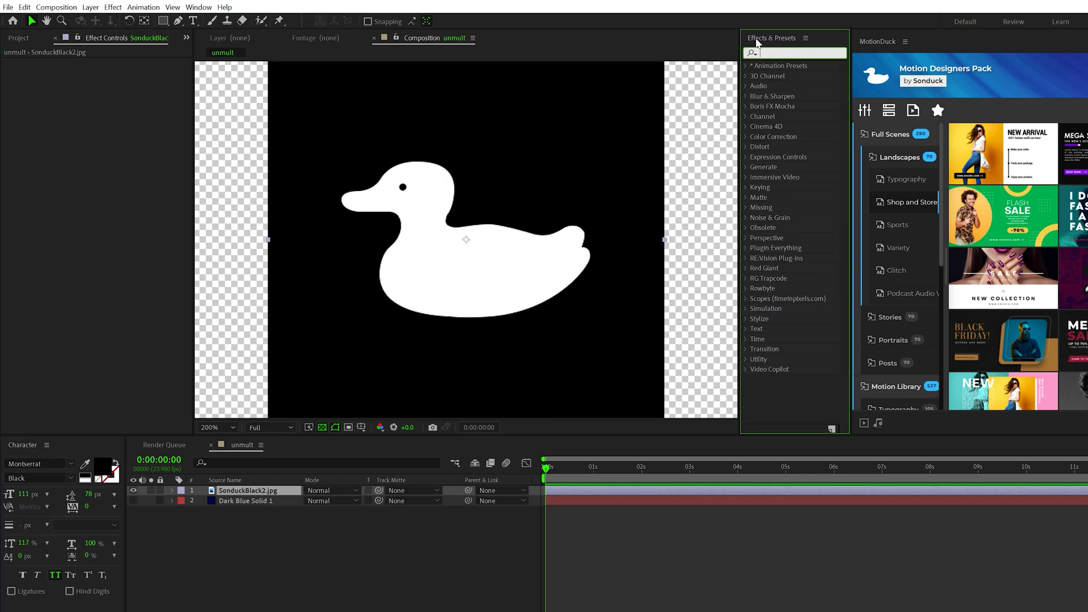
text(Unmult)
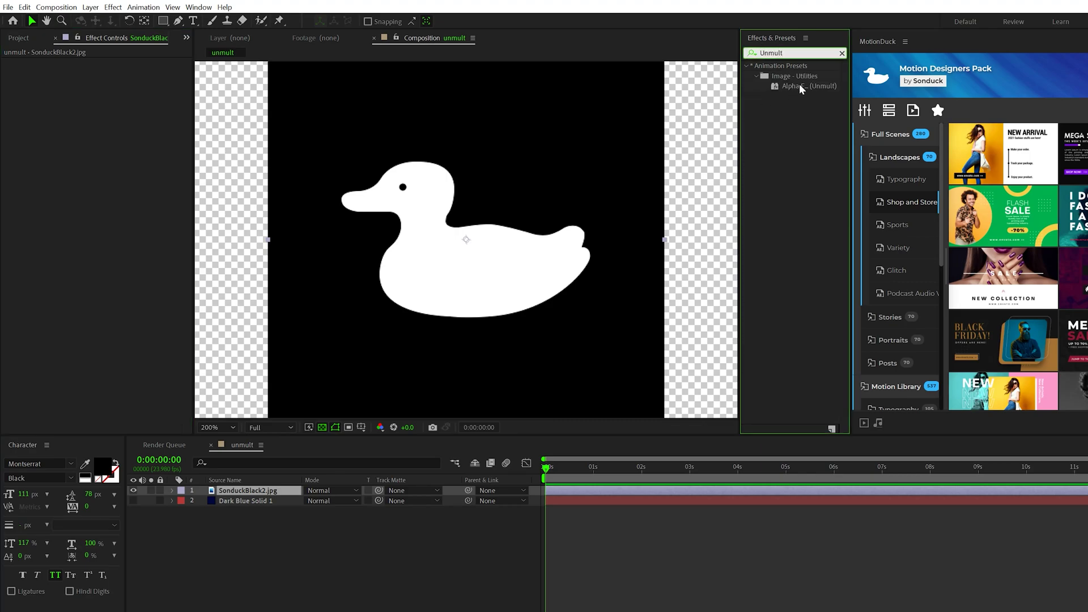
drag(800, 87, 429, 256)
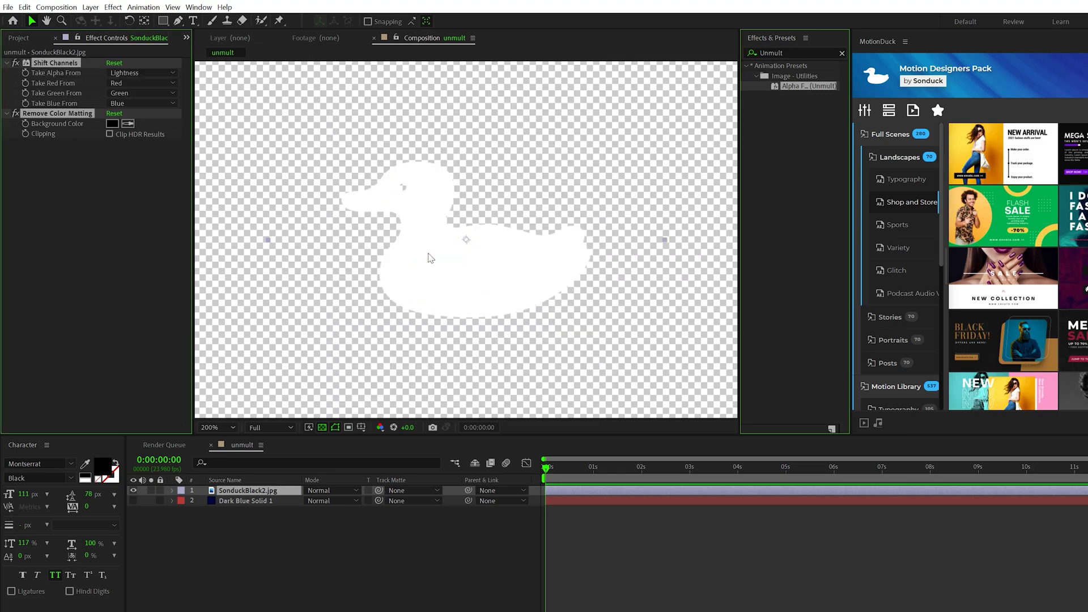
click(322, 427)
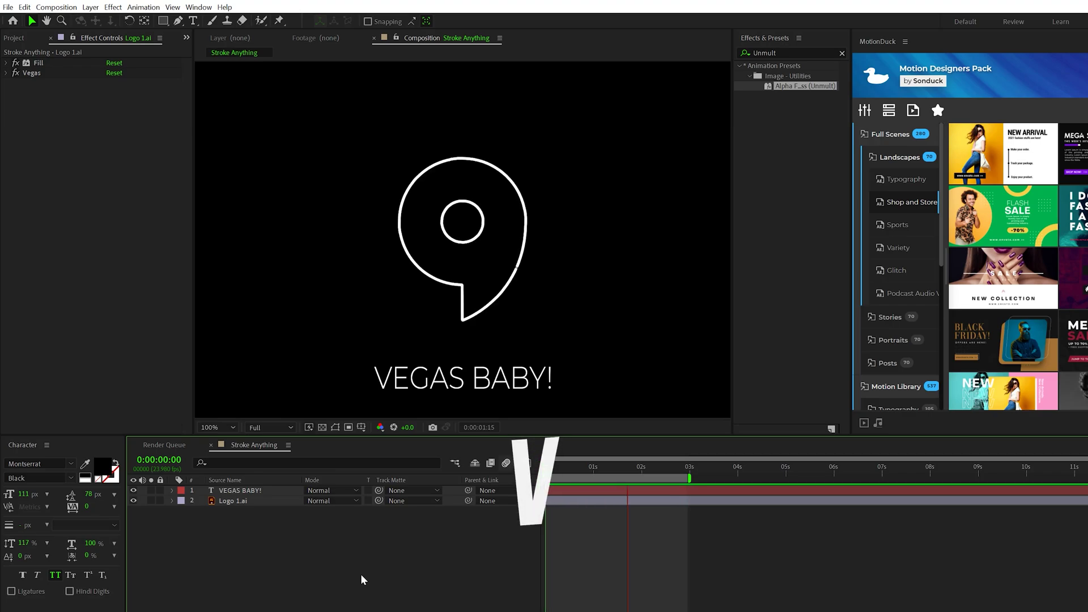
Step: Replace the existing Vegas effect on Logo 1.ai with a fresh Vegas effect
click(32, 73)
key(Delete)
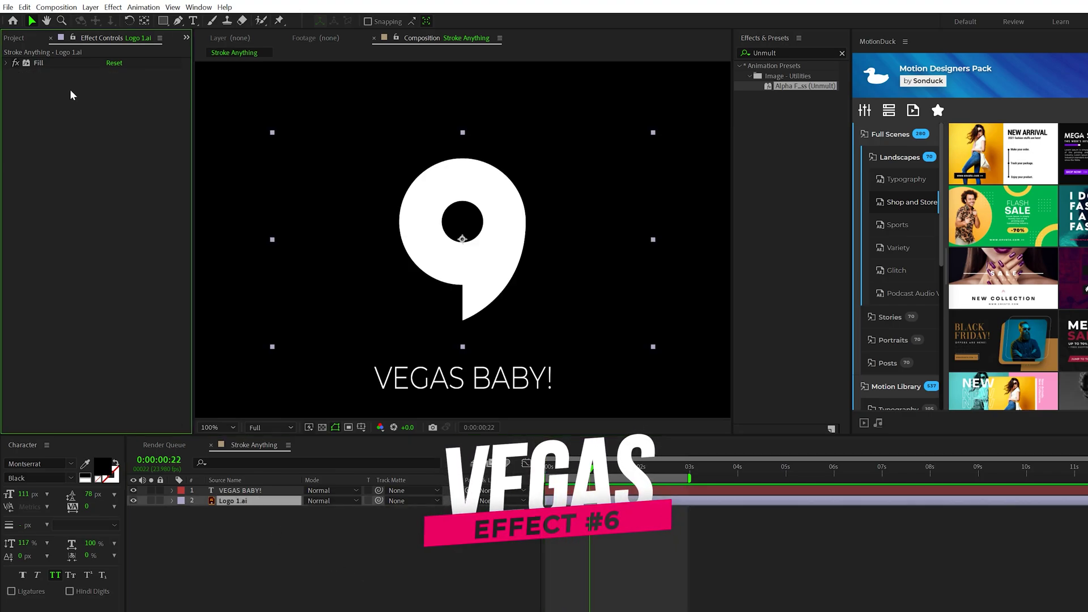
click(112, 7)
mouse_move(148, 171)
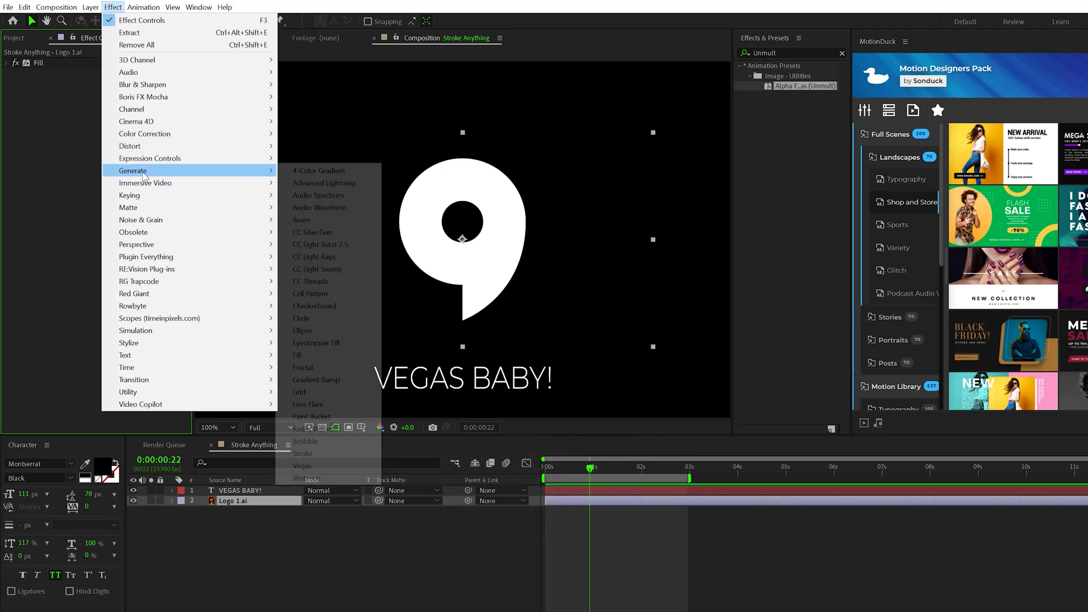
click(316, 468)
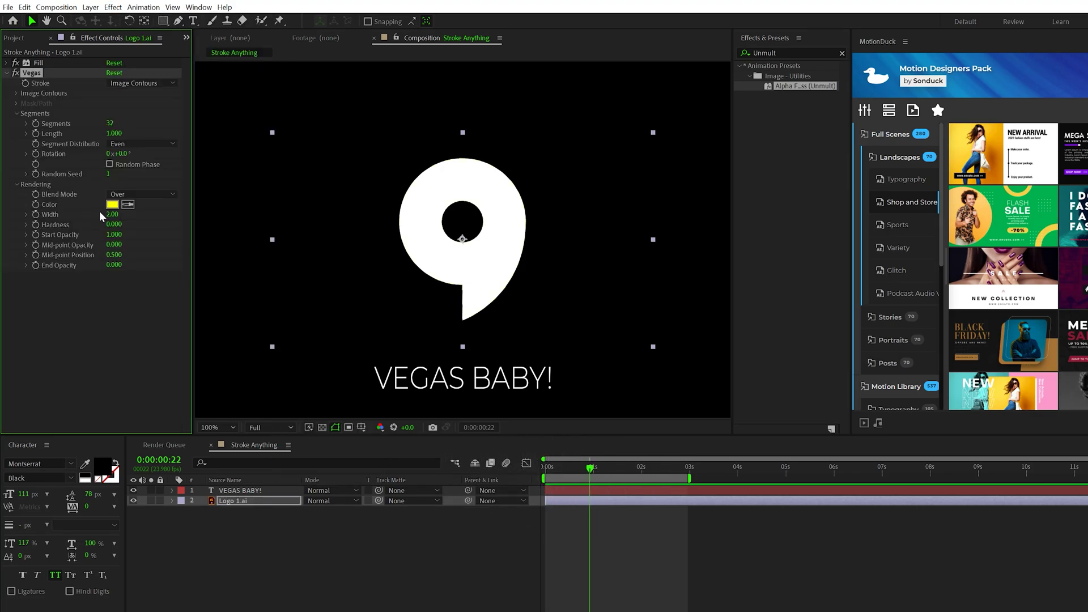
Step: Set Vegas to Transparent blend, 1 segment, width 10, and zoom the view to 200%
click(137, 194)
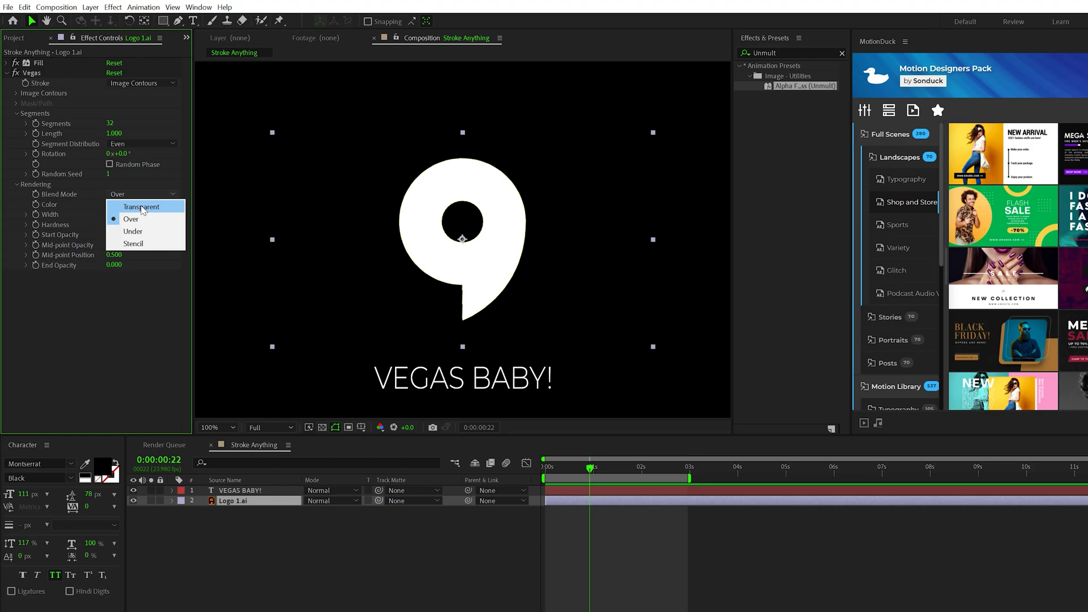
click(141, 207)
mouse_move(109, 123)
mouse_down()
mouse_move(115, 245)
mouse_move(280, 249)
mouse_up()
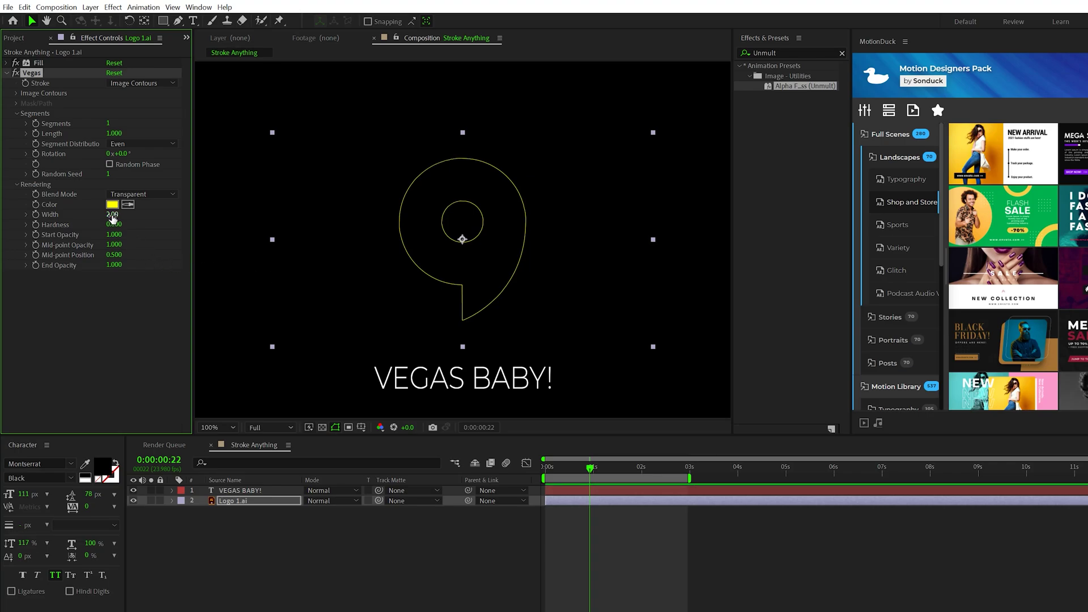
click(123, 329)
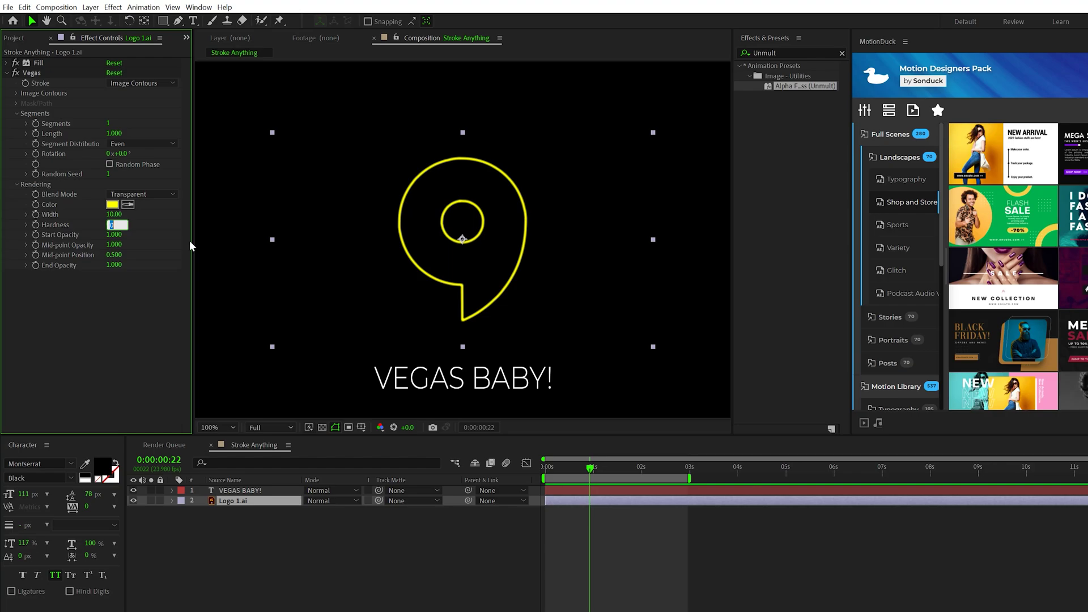
click(113, 225)
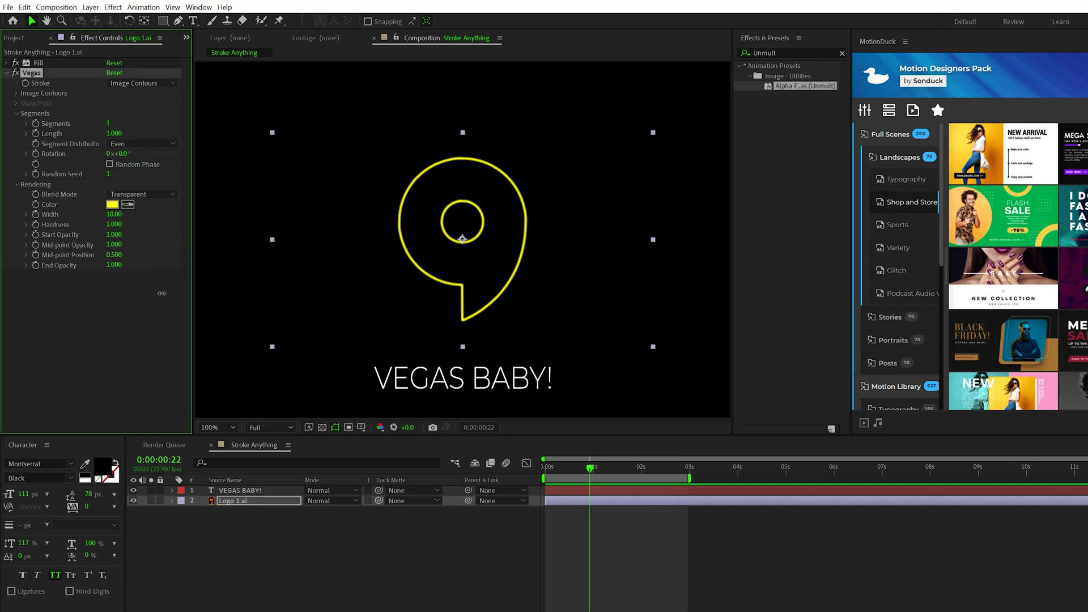
key(.)
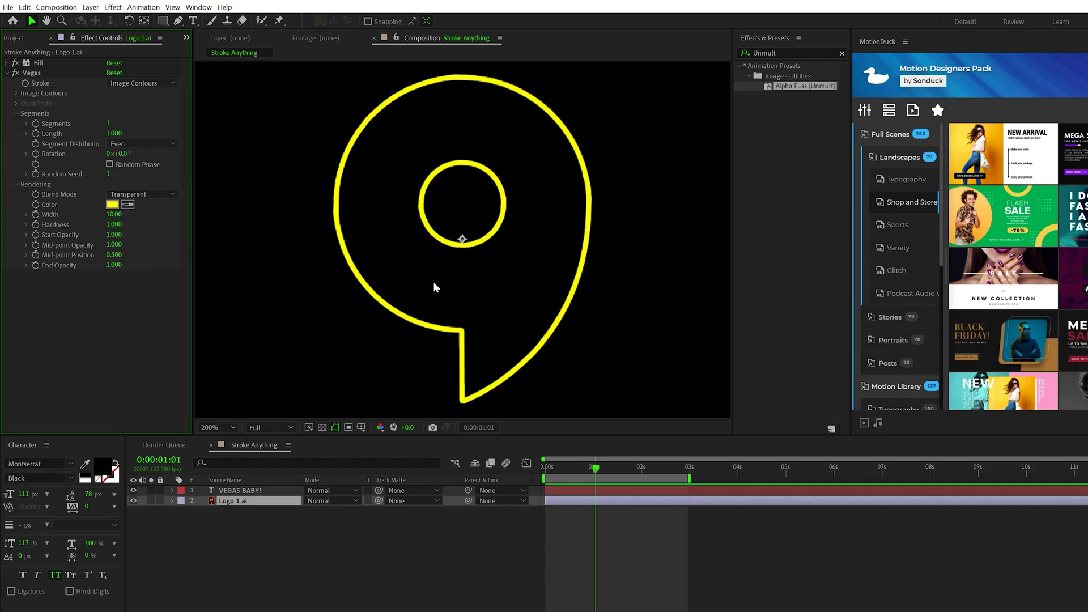
Step: Keyframe the Vegas stroke Length at 0 on the first frame
click(549, 472)
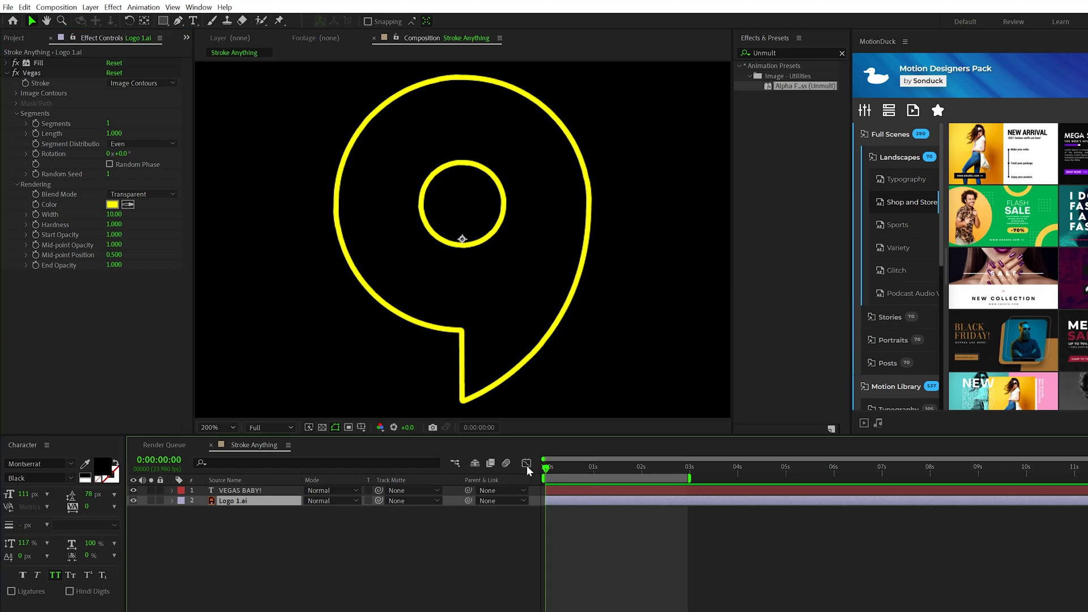
click(35, 134)
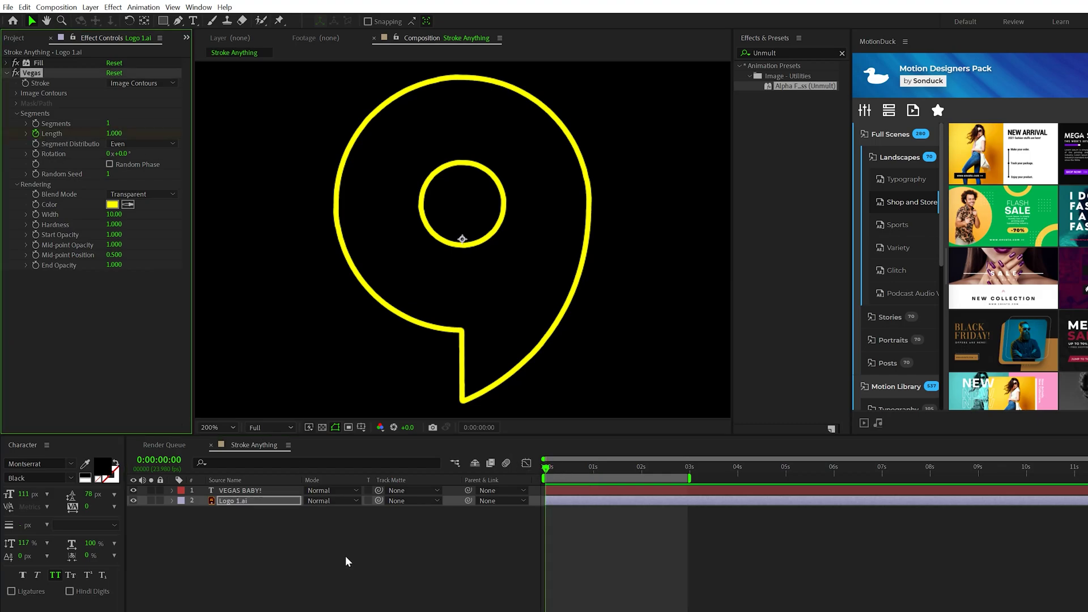
click(300, 526)
key(u)
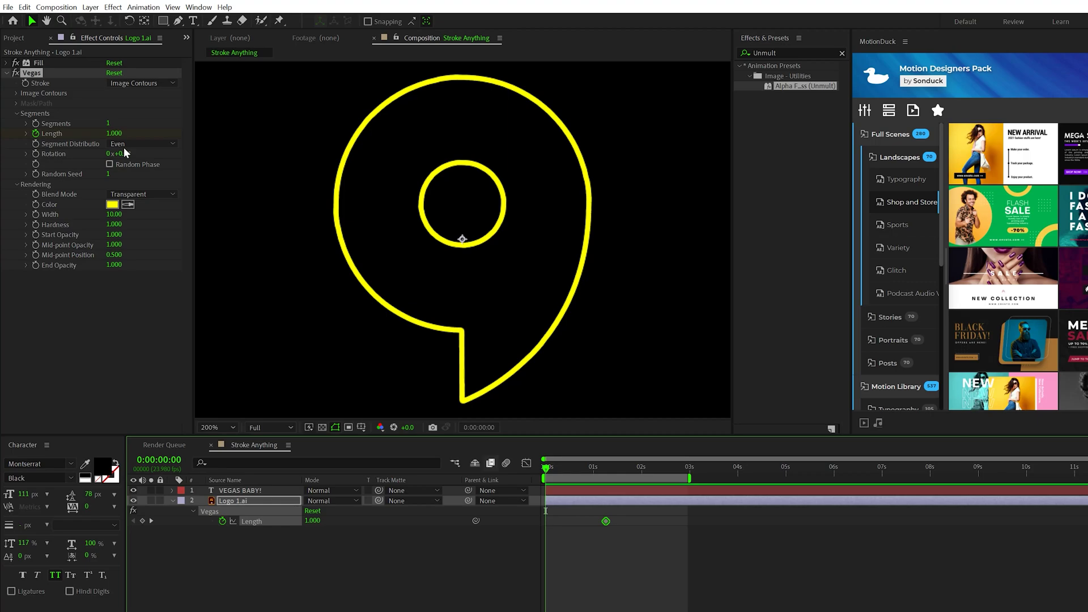
click(114, 134)
key(Return)
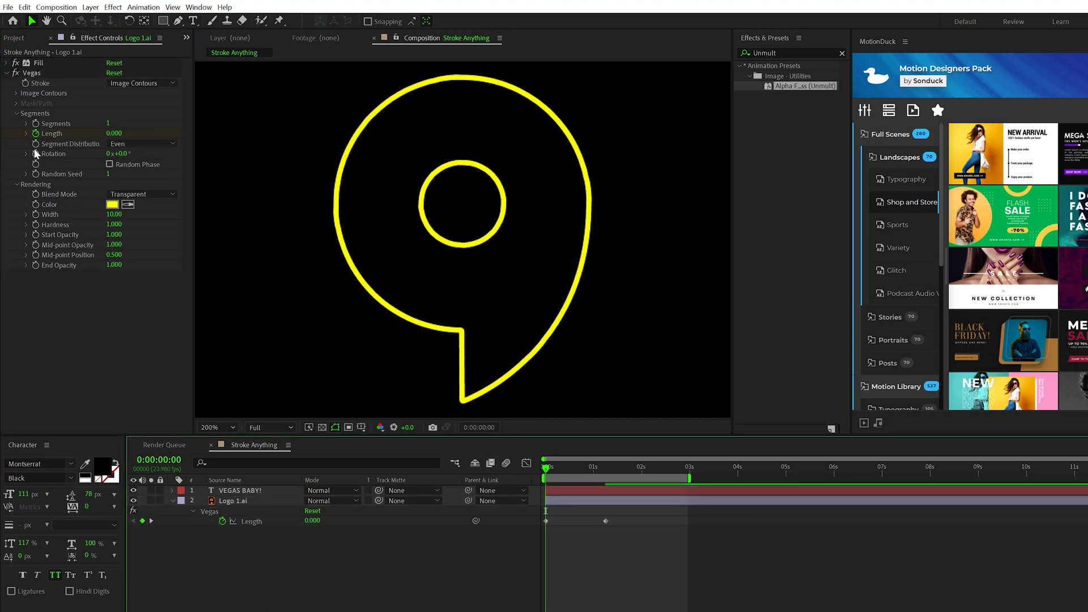
Step: Scrub to check the draw-on, return the view to 100%, and preview it
click(634, 497)
drag(600, 472, 607, 469)
key(comma)
key(space)
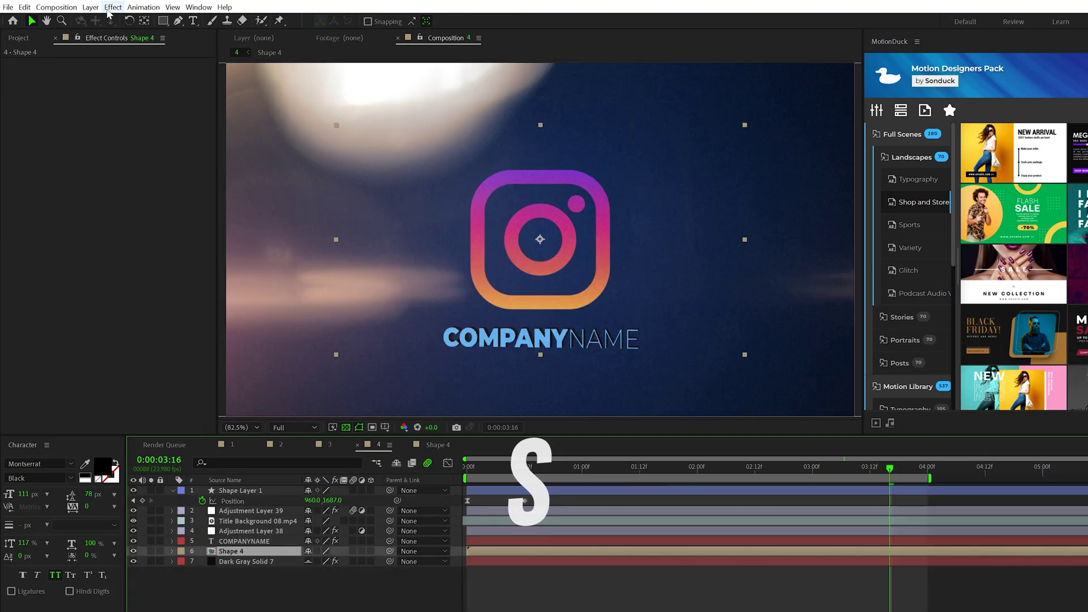
Step: Apply Shatter to Shape 4 with View set to Rendered
click(113, 7)
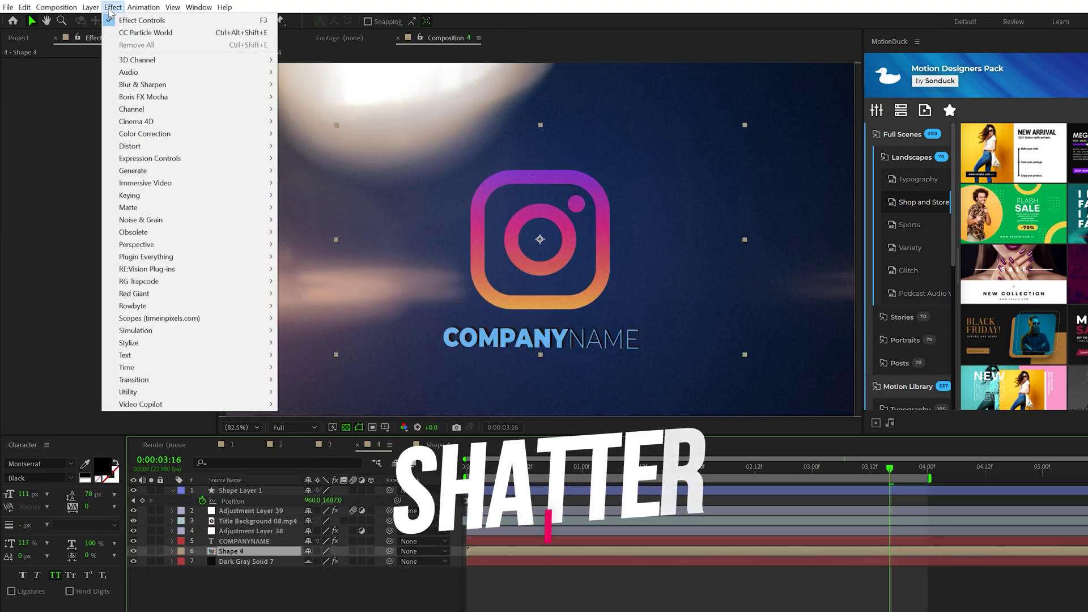
mouse_move(153, 336)
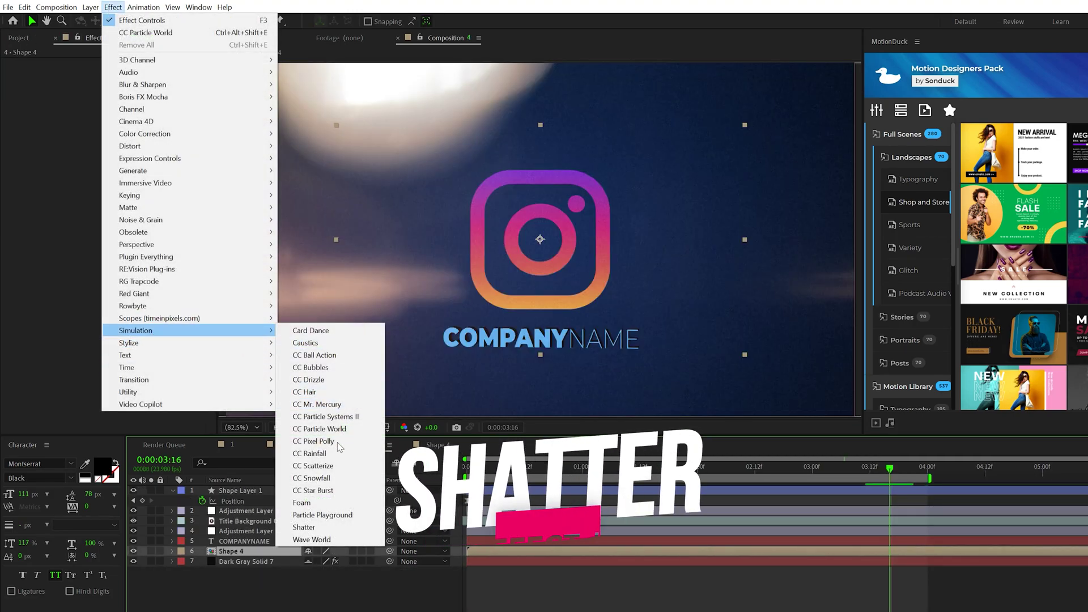
click(306, 526)
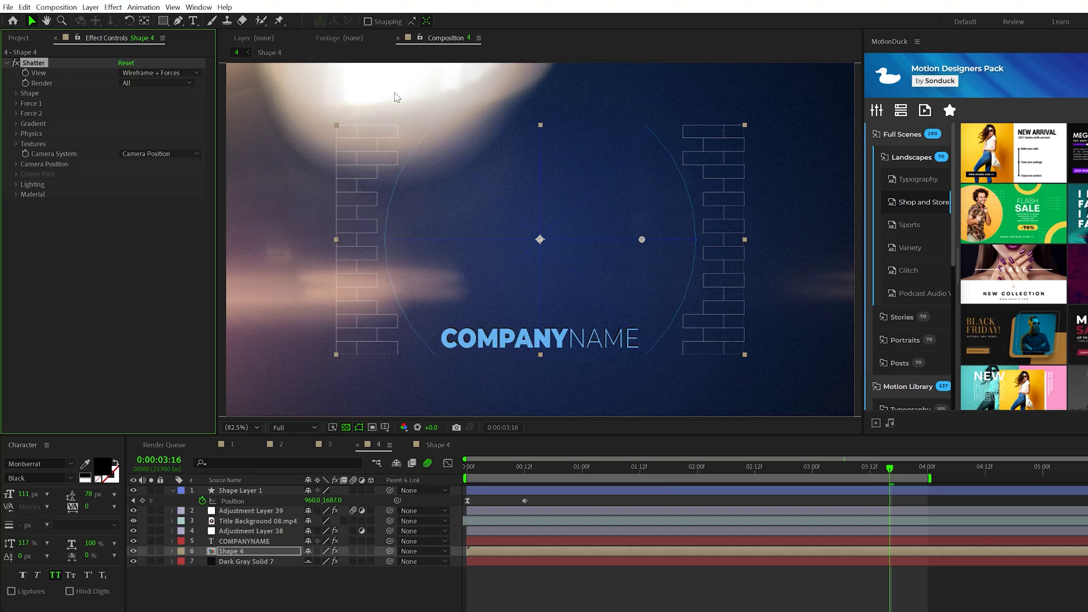
click(165, 72)
click(154, 81)
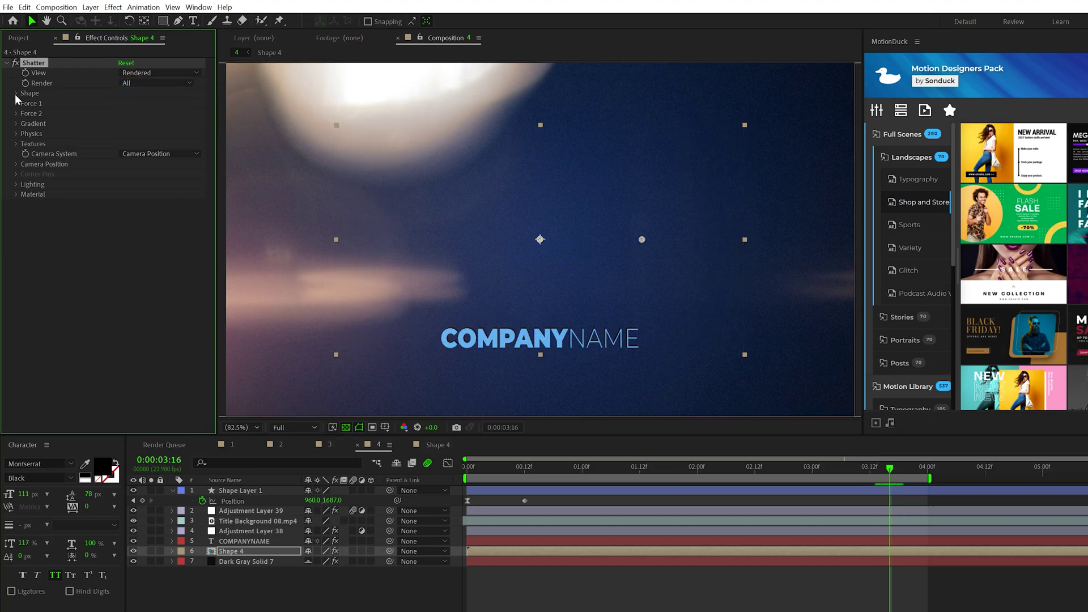
Step: Set Shatter Pattern to Custom using Shape 4 as the Custom Shatter Map
click(15, 94)
click(160, 104)
click(163, 116)
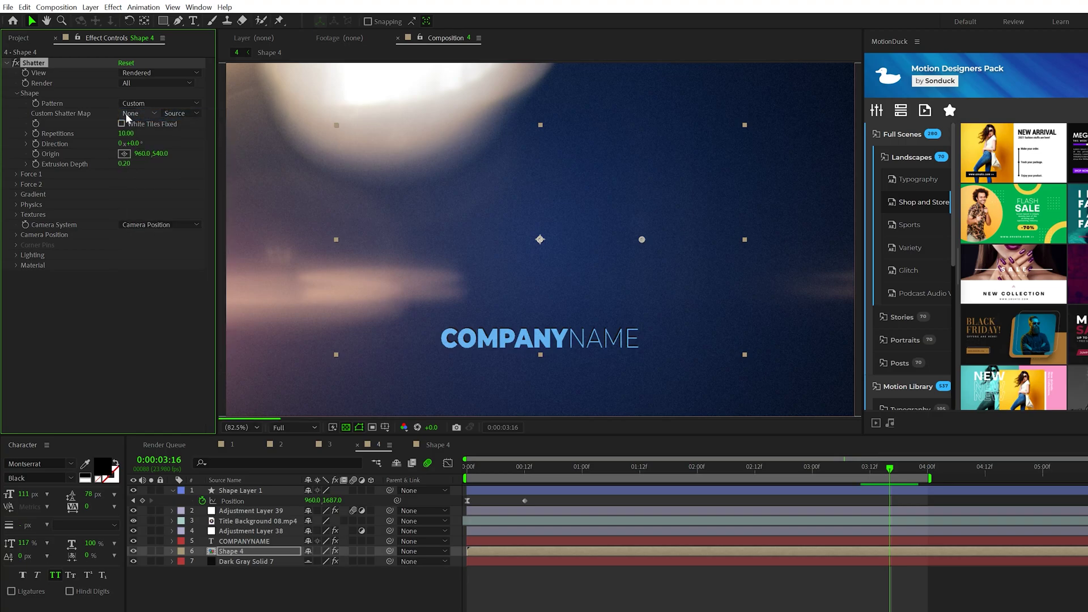
click(132, 114)
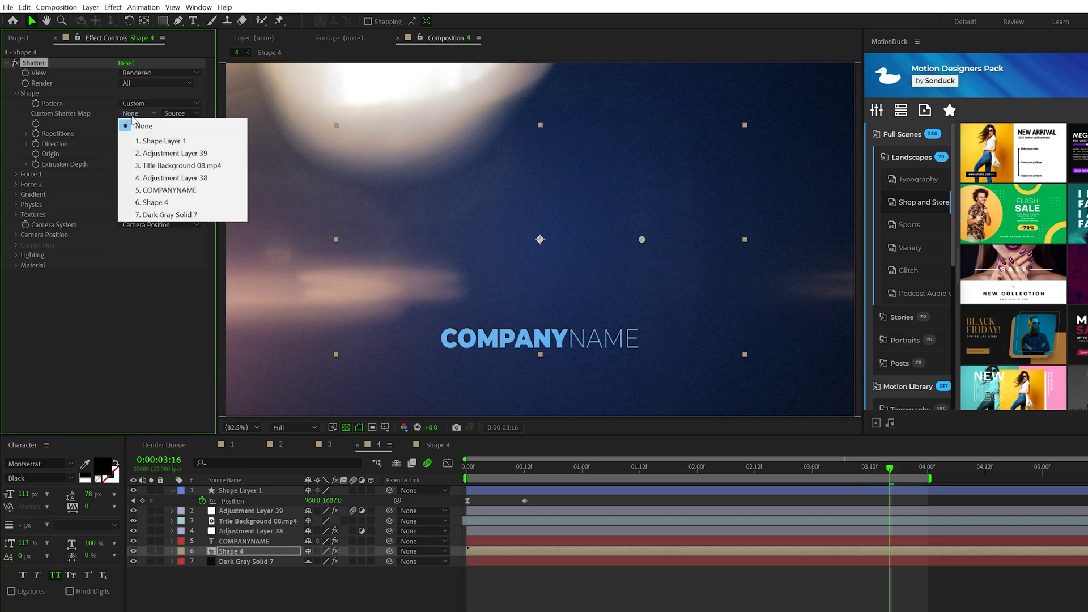
click(168, 204)
click(15, 93)
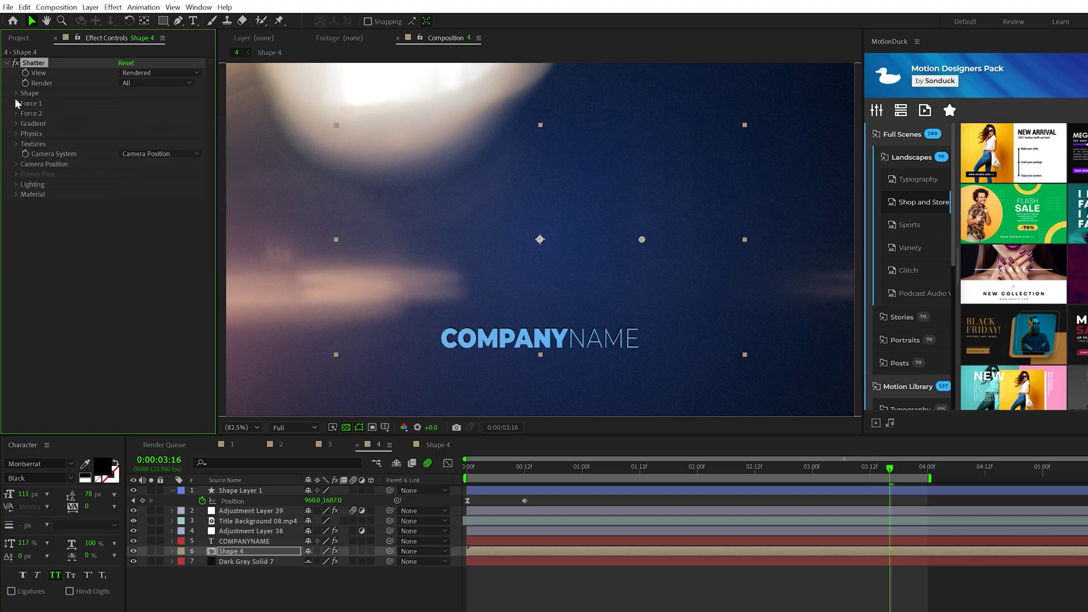
Step: Zero the Force 1 values in Shatter
click(15, 103)
click(14, 153)
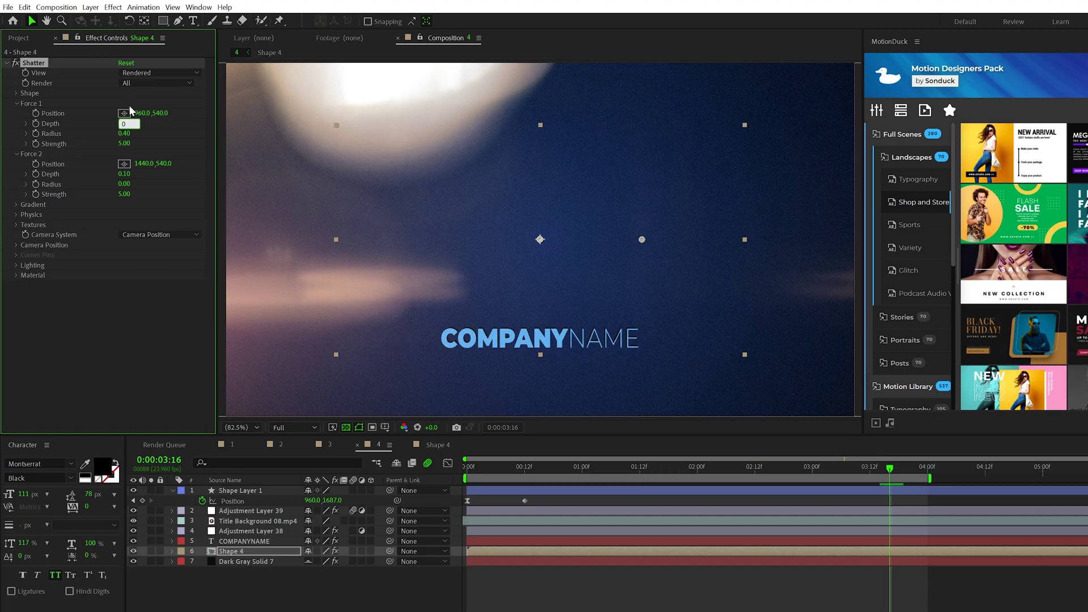
key(Tab)
text(0)
key(Tab)
key(Tab)
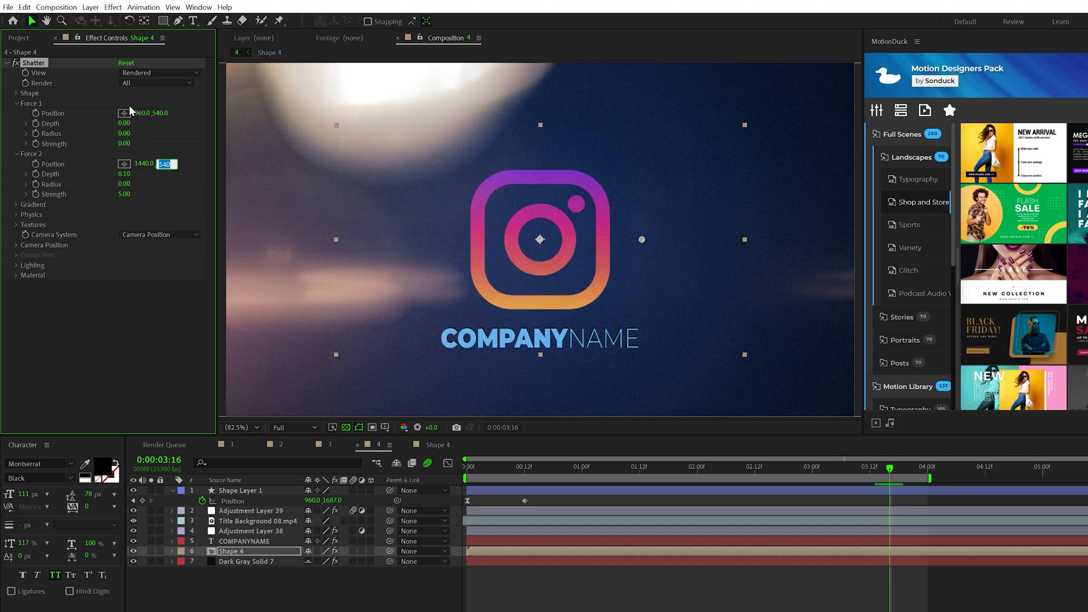
key(Tab)
text(0)
key(Tab)
Step: Finish zeroing the force, then set Rotation Speed, Mass Variance and Gravity to 0
text(0)
click(17, 103)
click(17, 113)
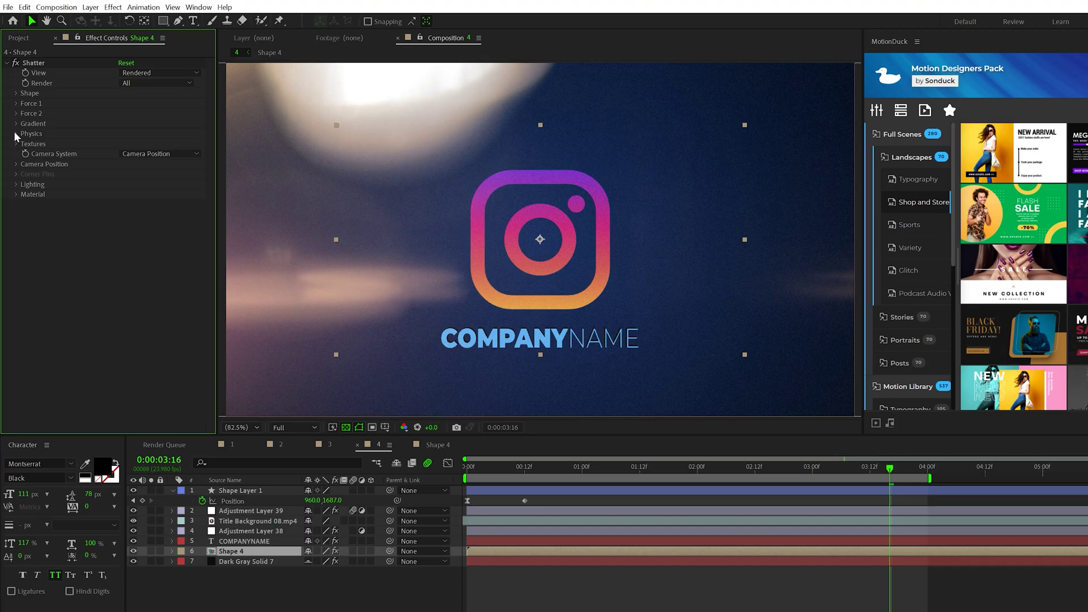
click(16, 133)
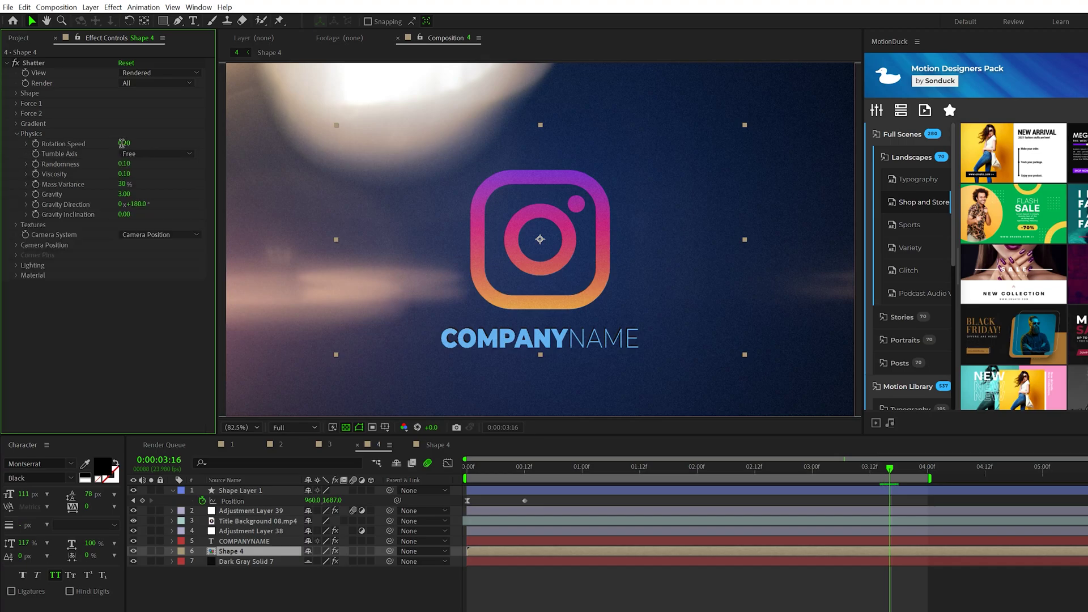
key(Return)
click(123, 184)
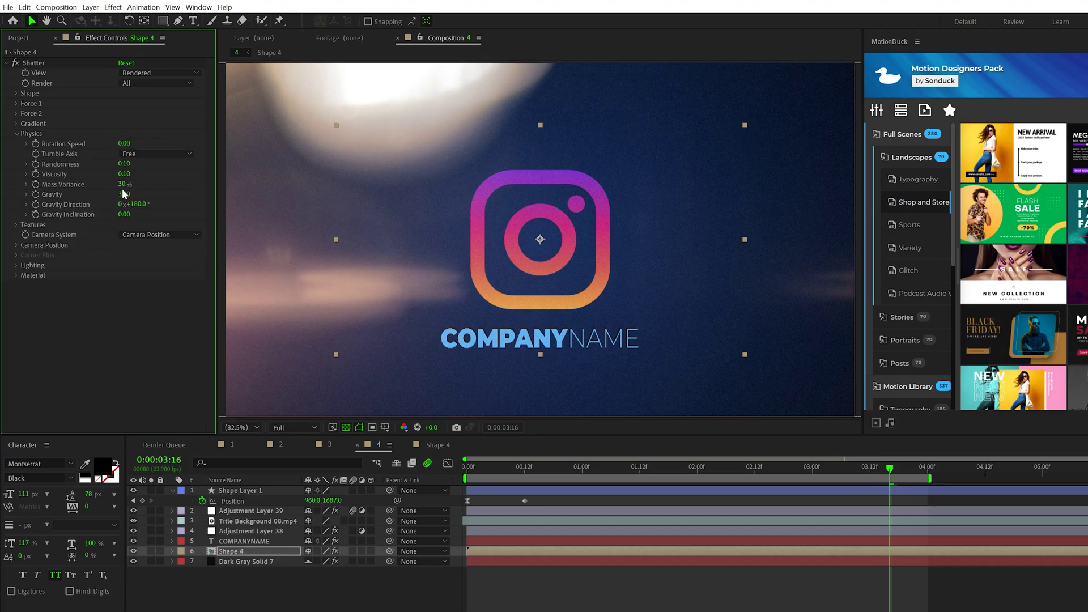
text(0)
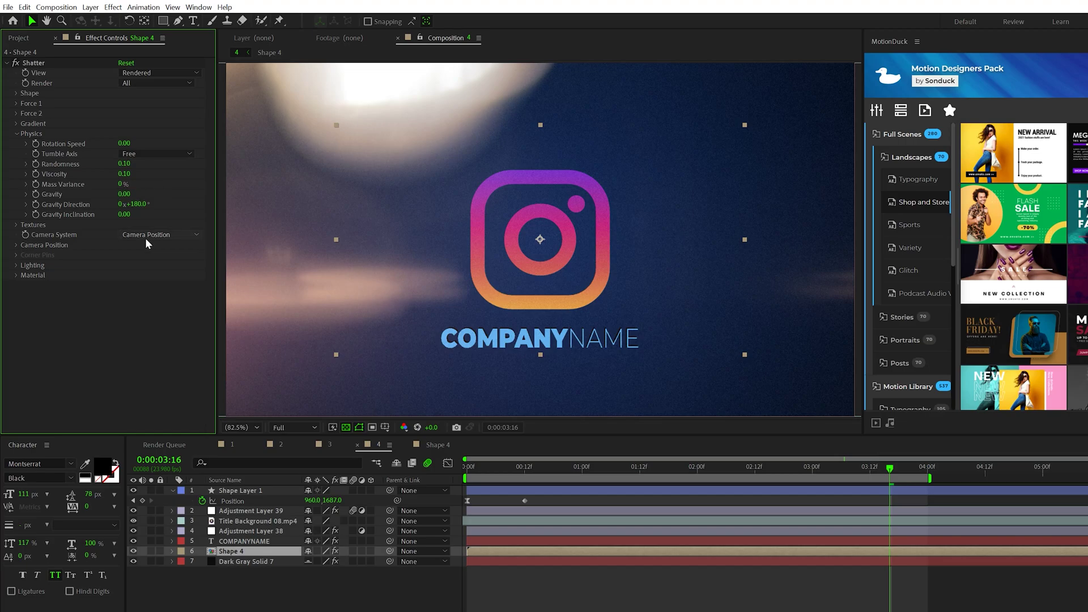
click(15, 134)
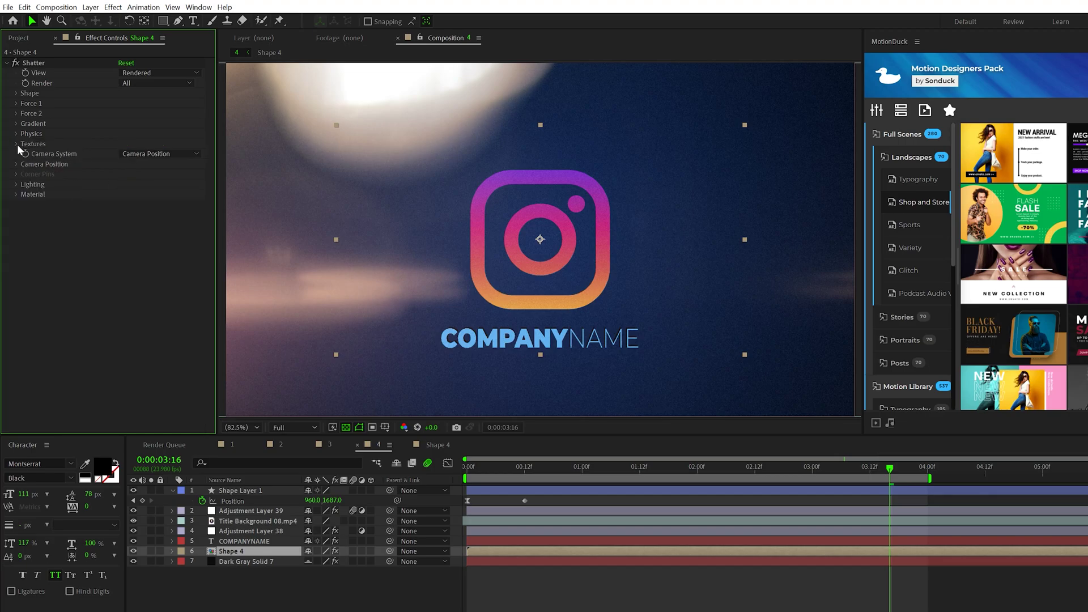
Step: Use Shape 4 as Front and Side Layer textures, with Side Mode set to Color
click(15, 144)
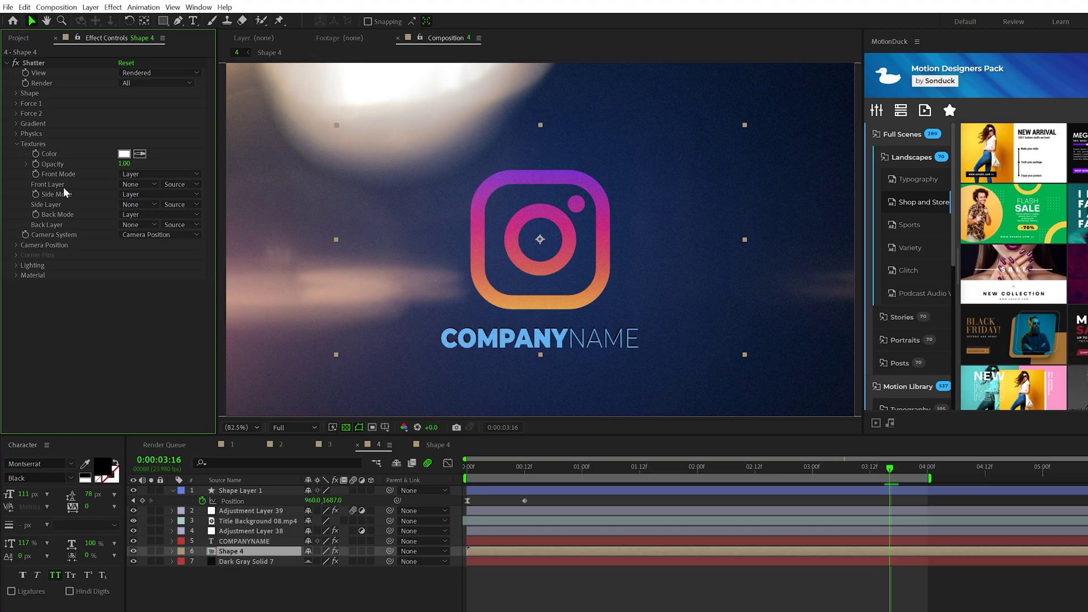
click(128, 185)
click(152, 273)
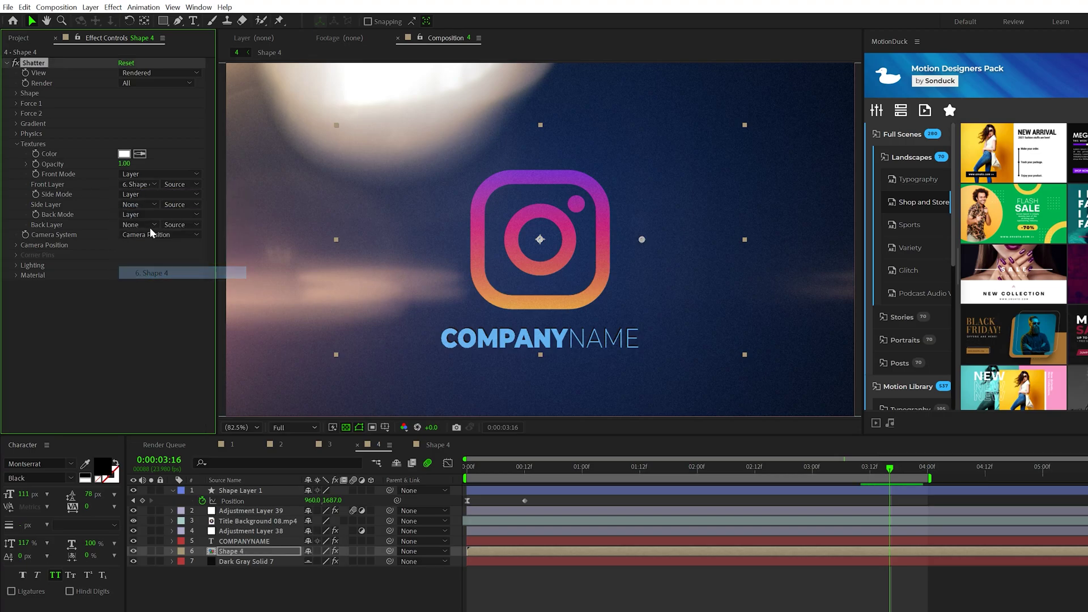
click(127, 204)
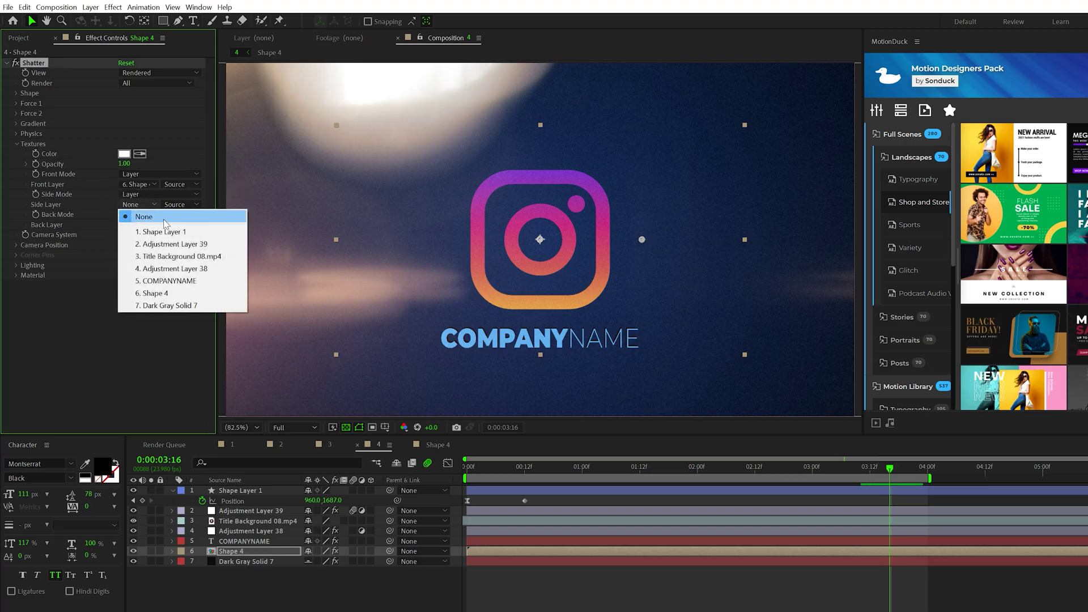
click(153, 293)
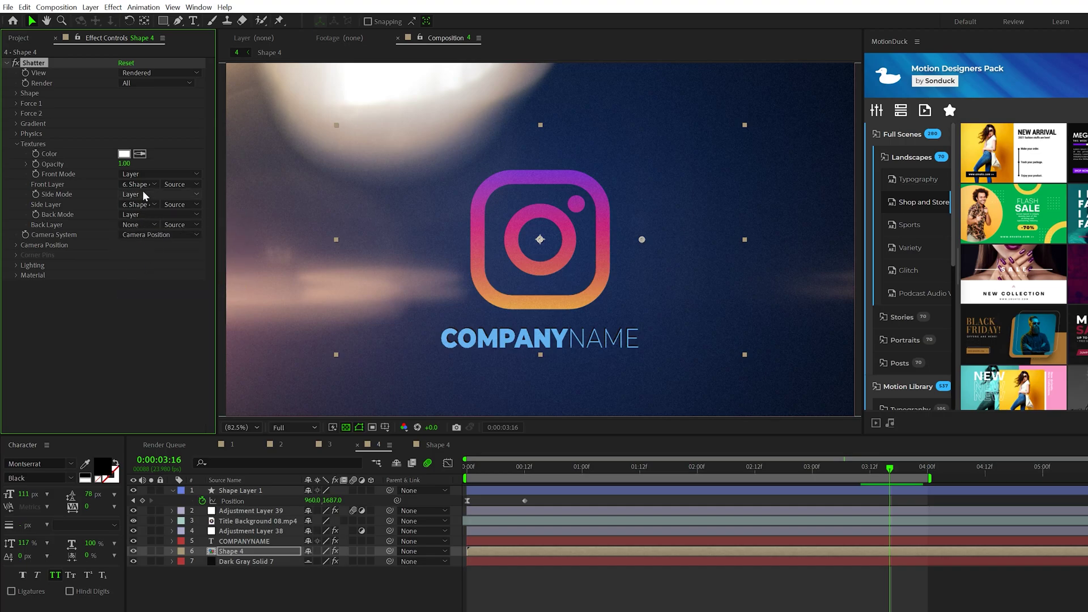
click(134, 192)
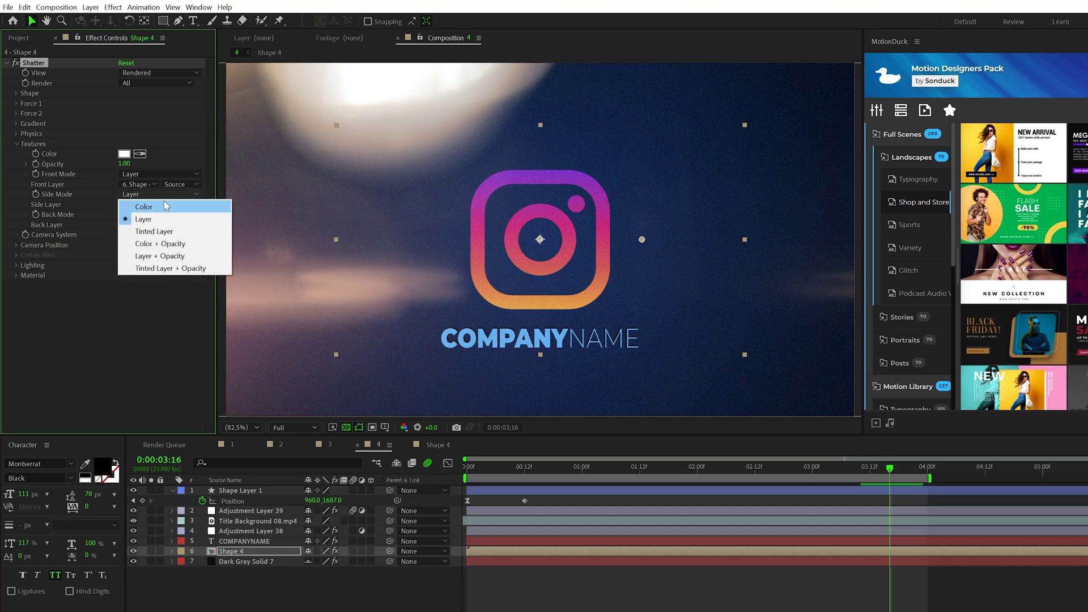
click(164, 206)
Step: Rotate the Shatter camera 50° around Y and set Extrusion Depth to 1.50
click(17, 144)
click(15, 163)
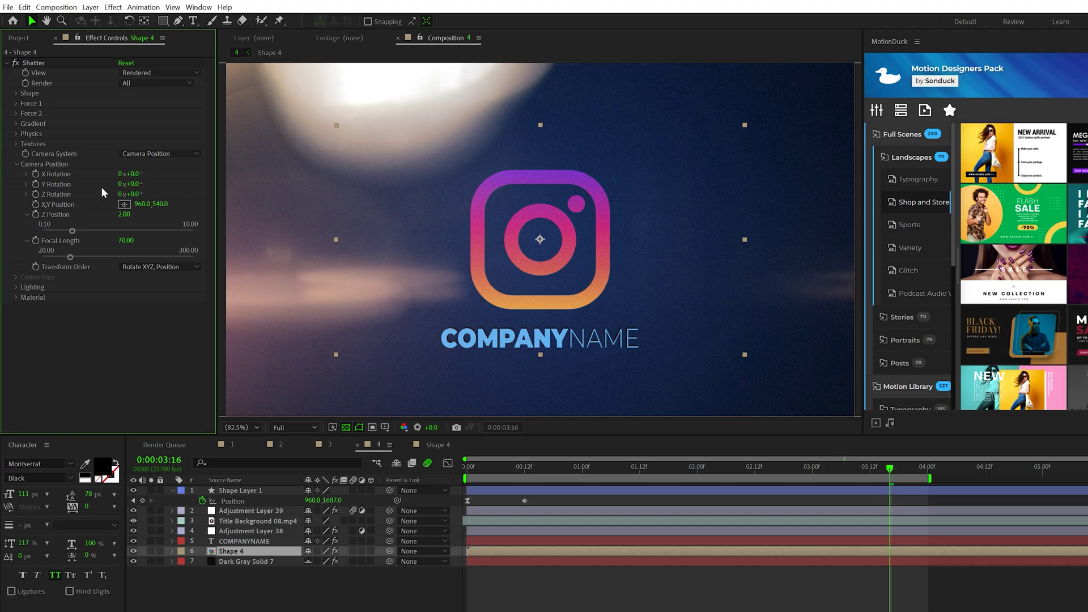
drag(133, 187, 195, 164)
scroll(540, 240, up, 1)
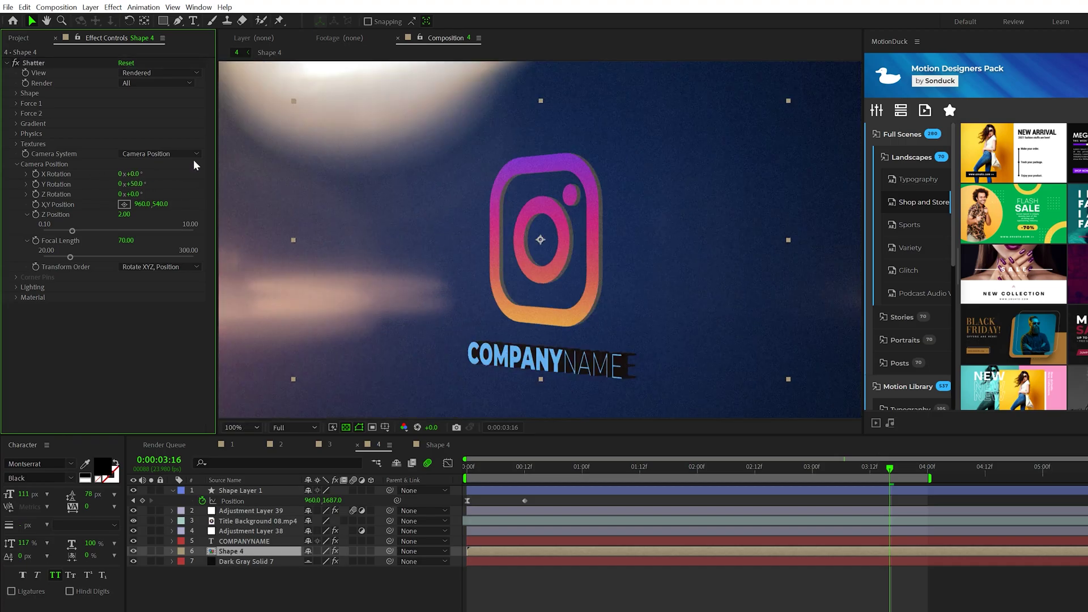
click(16, 94)
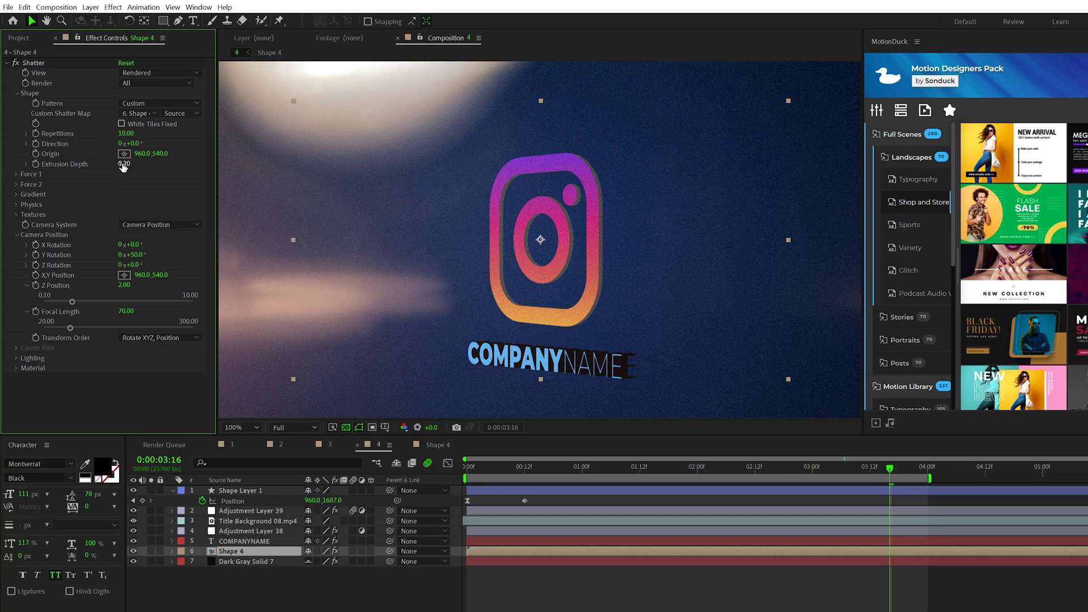
key(Return)
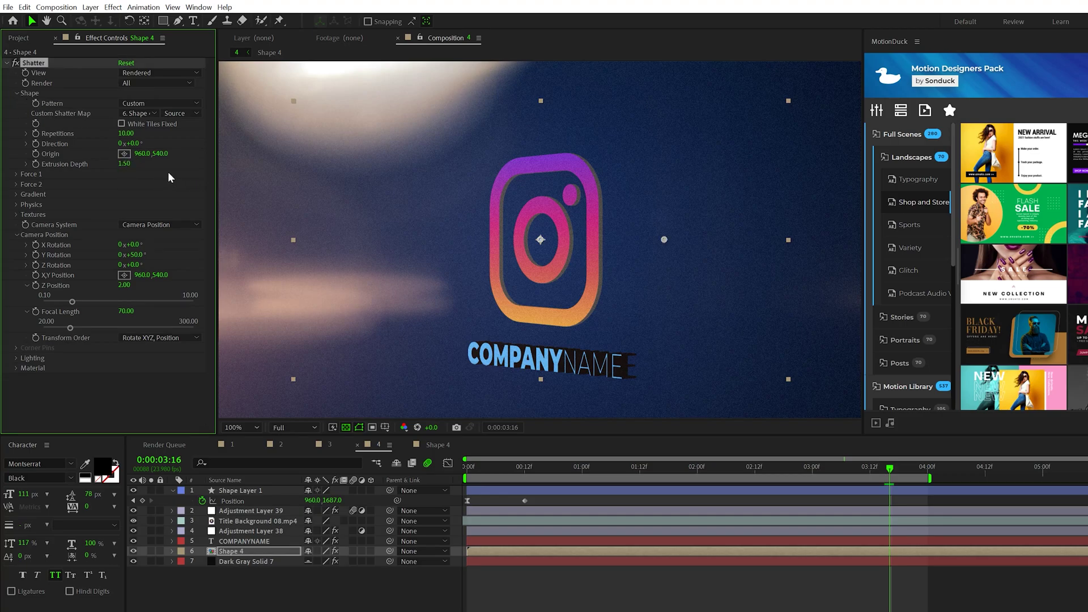
Step: Make the Shatter side texture colour near-black
click(16, 215)
click(124, 224)
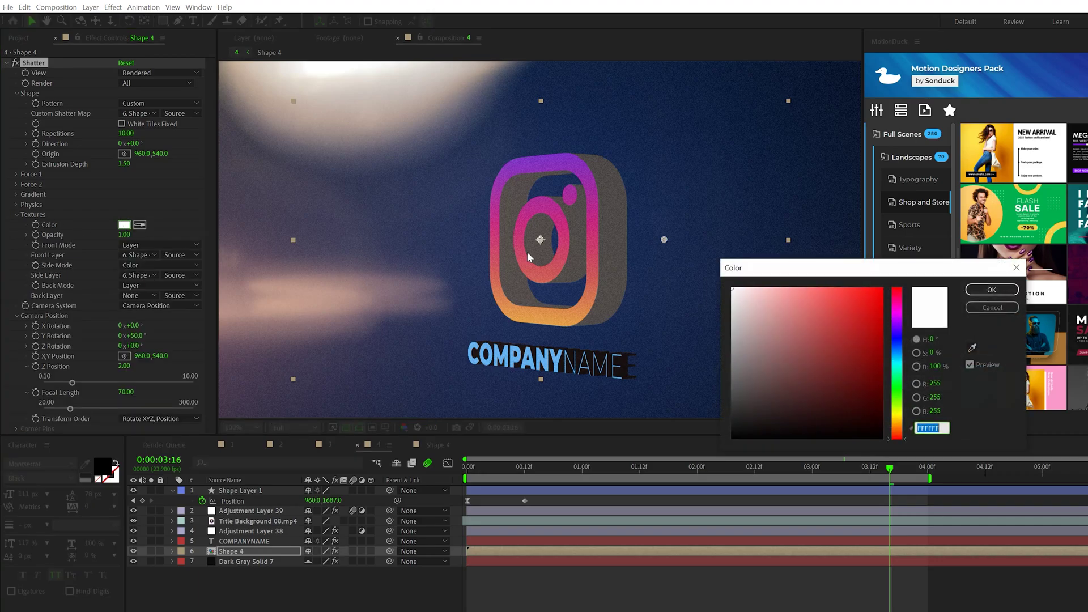
drag(777, 400, 716, 424)
key(Return)
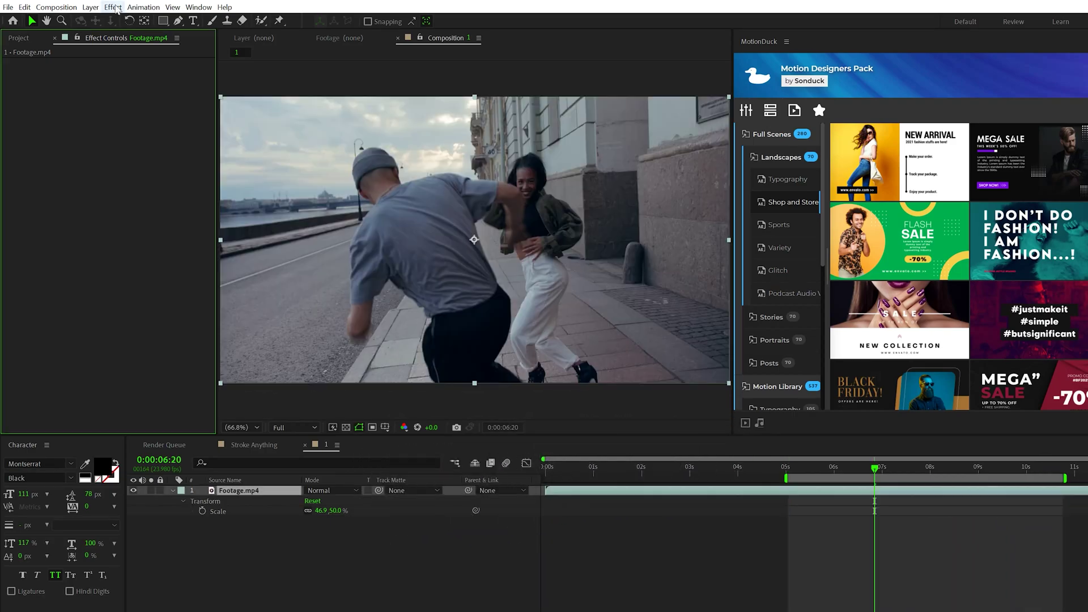
Step: Apply Stylize > Find Edges to Footage.mp4 with Invert ticked for bright outlines on black
click(112, 7)
mouse_move(130, 343)
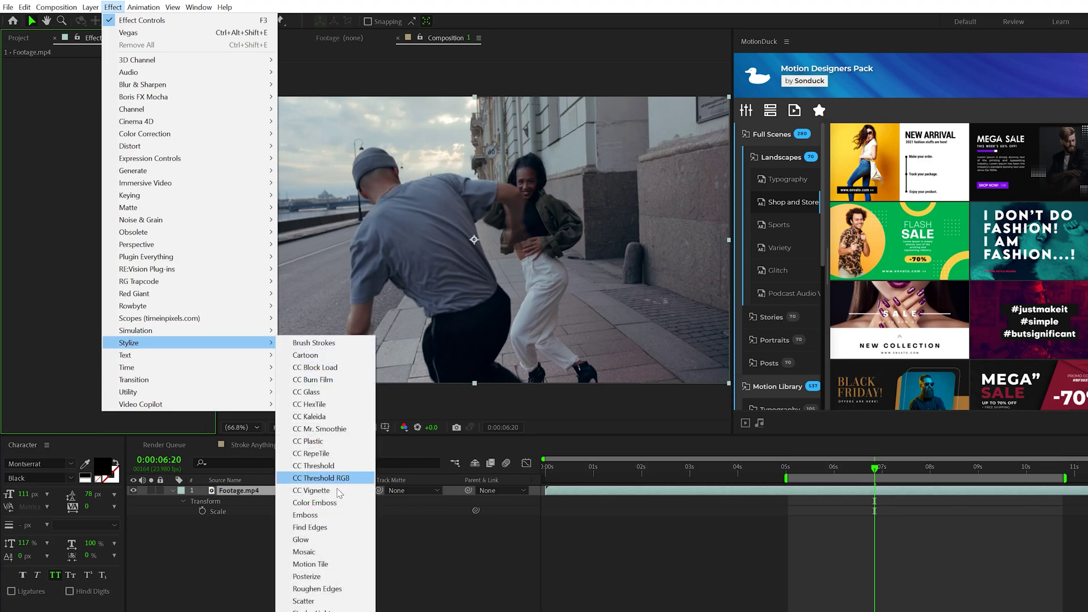
click(309, 527)
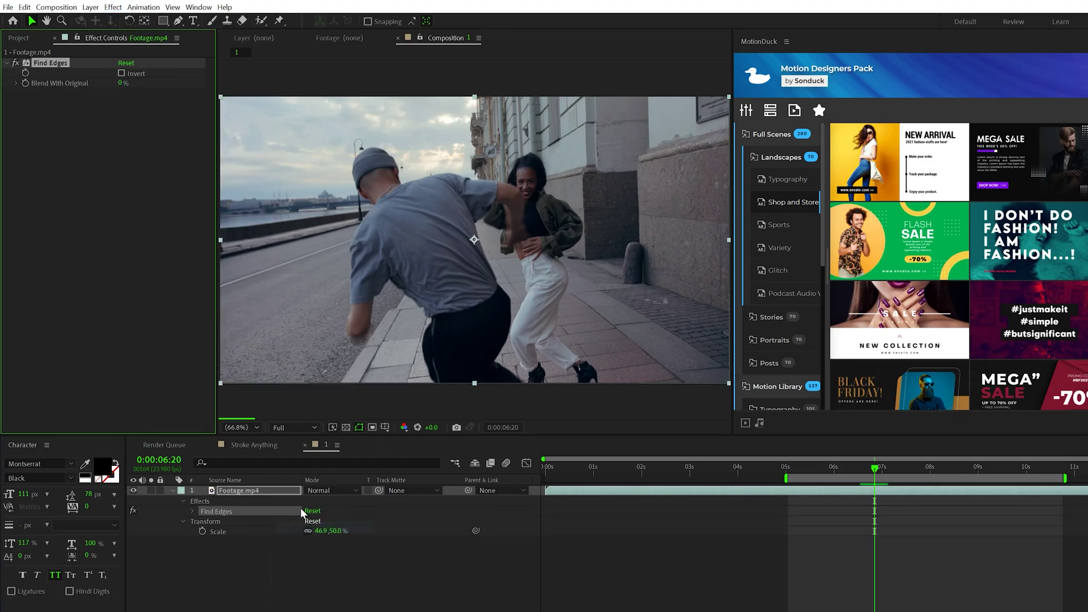
click(121, 74)
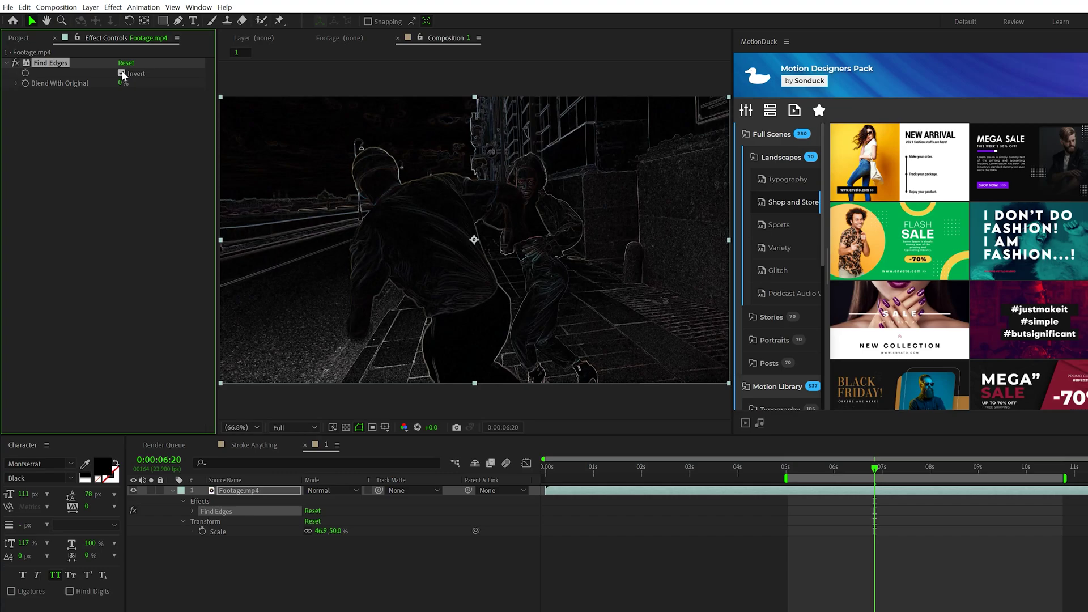
click(104, 13)
click(90, 85)
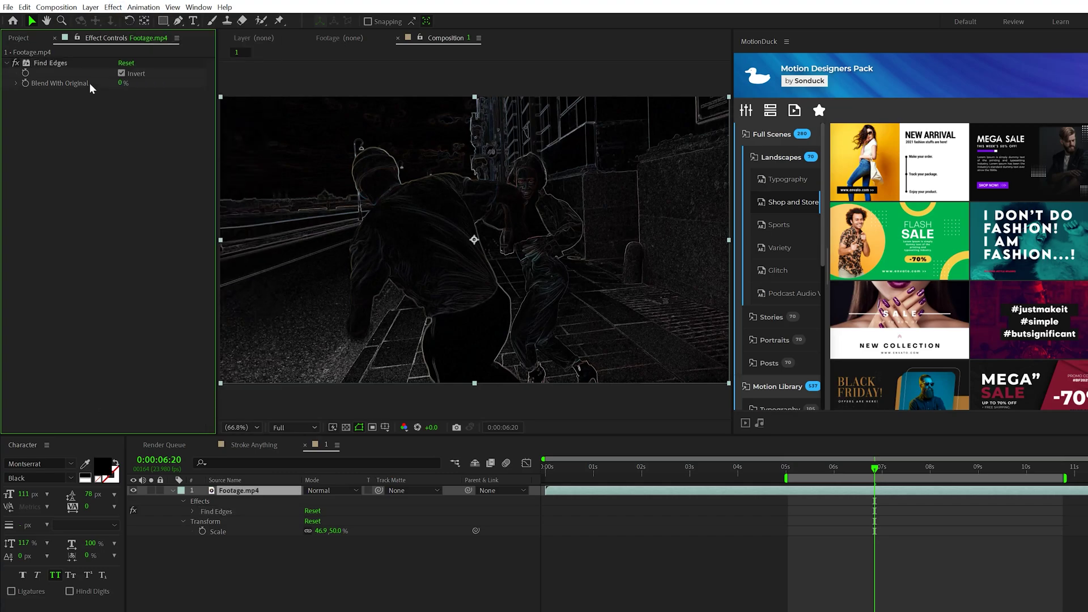
click(116, 7)
Step: Add Levels to the edge footage and lower its gamma to darken the background
mouse_move(153, 135)
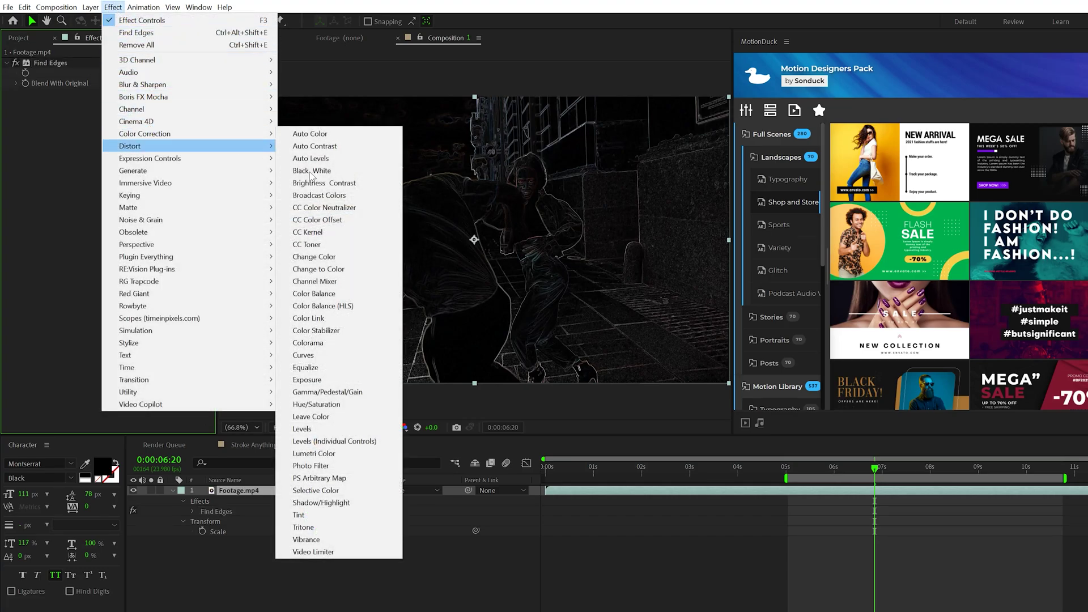
click(359, 430)
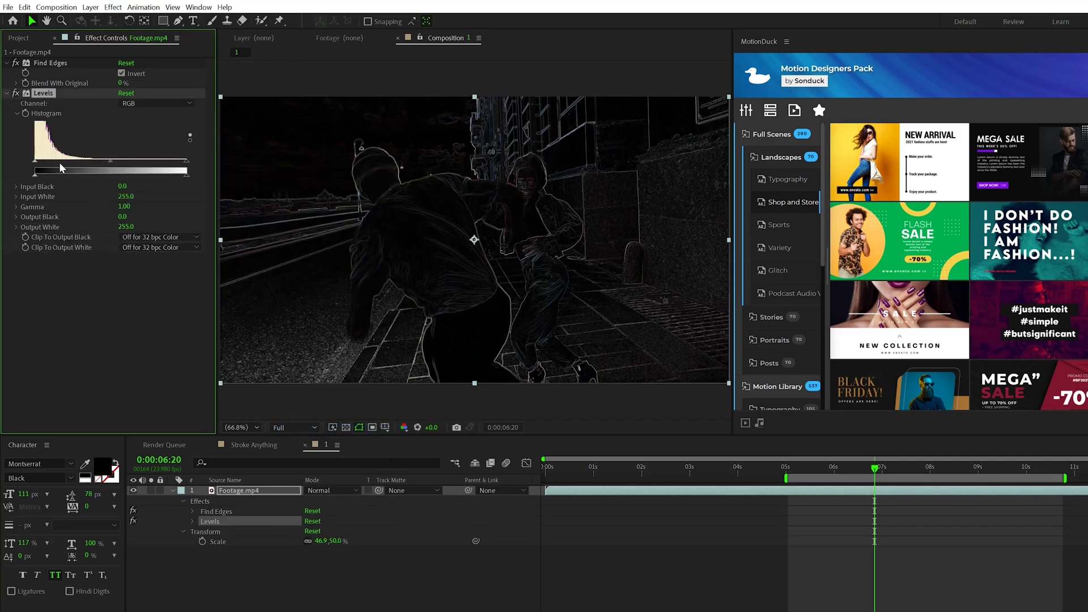
drag(111, 164, 53, 163)
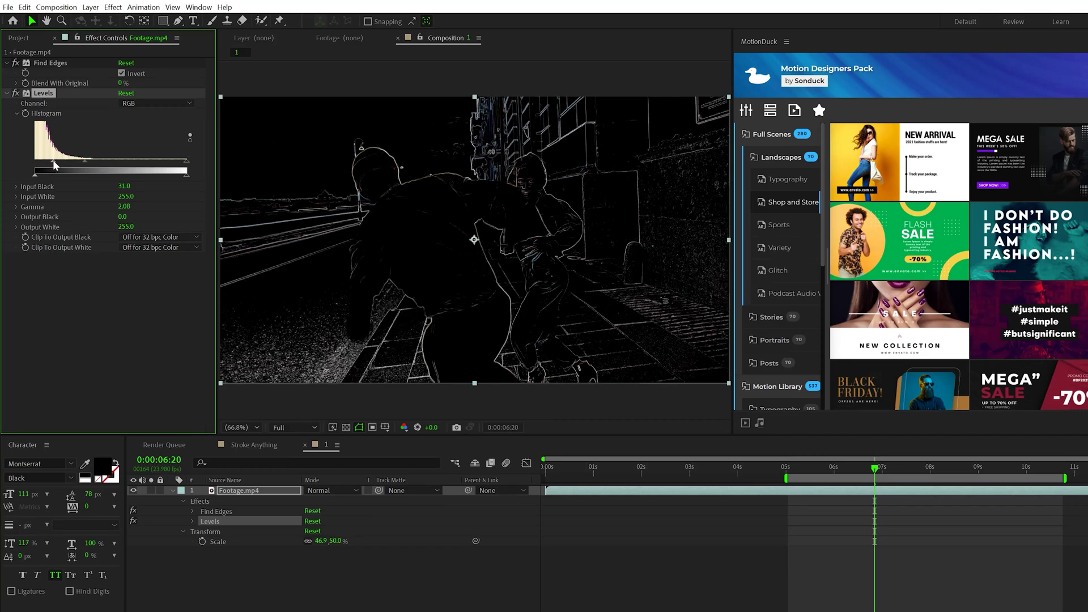
Step: Add a Stylize > Glow effect and duplicate it with Ctrl+D as Glow 2
click(112, 7)
mouse_move(139, 348)
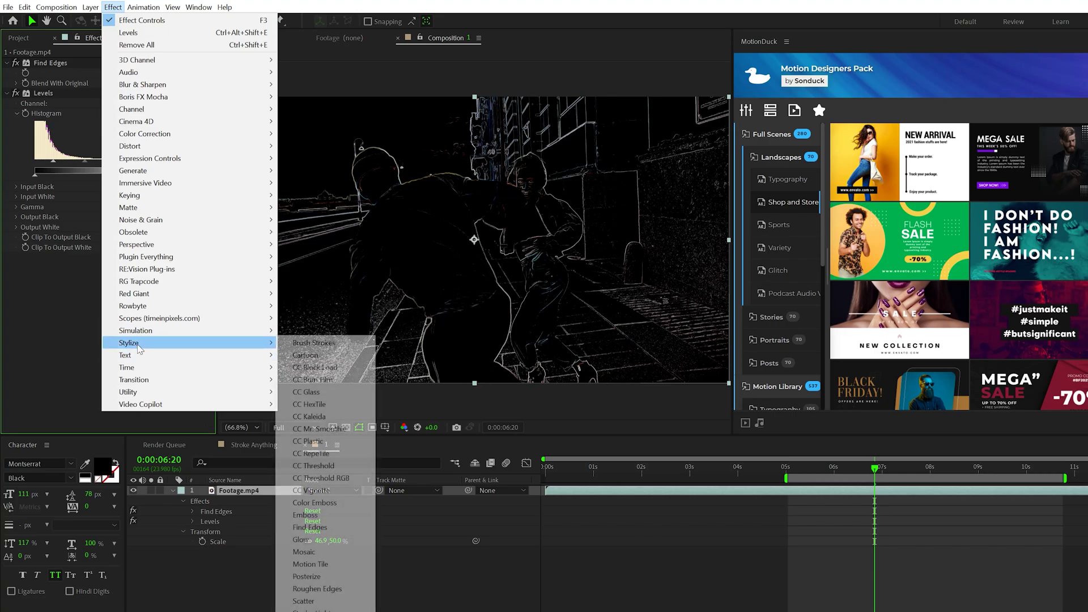
click(306, 539)
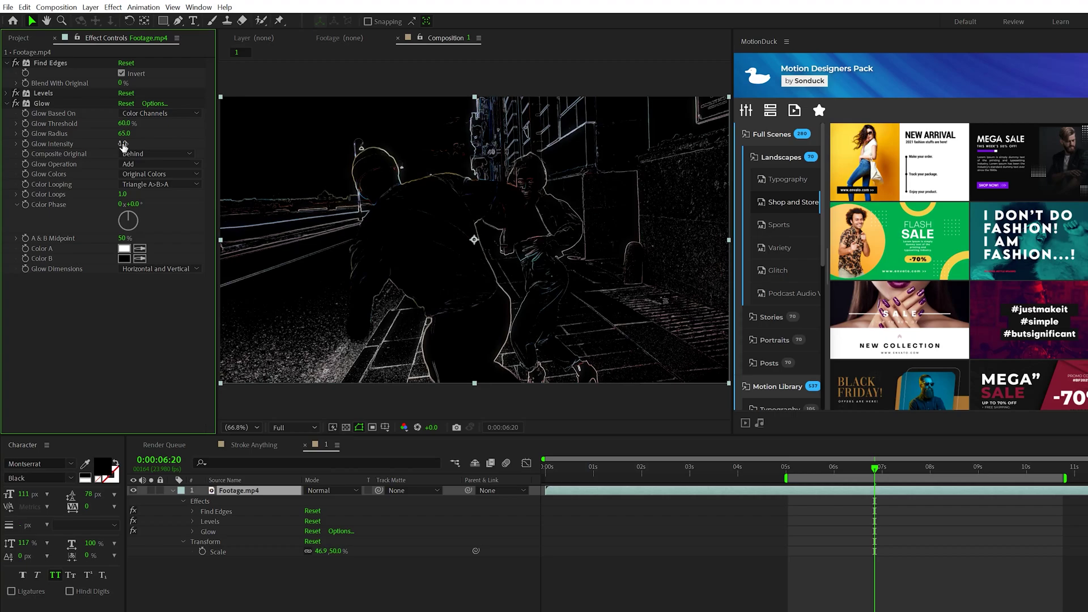
click(46, 106)
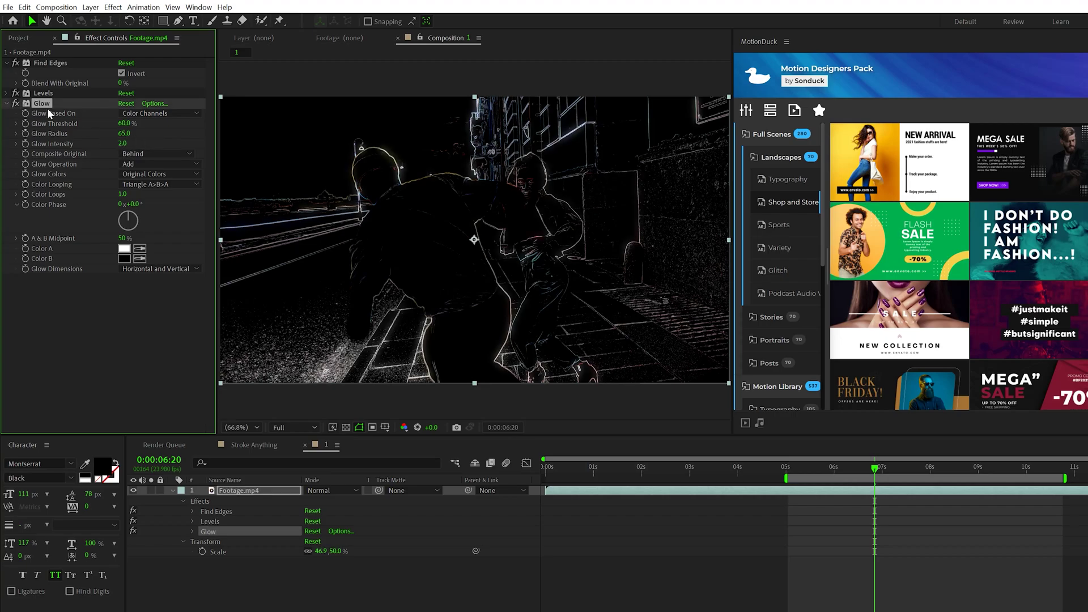
key(ctrl+d)
click(7, 88)
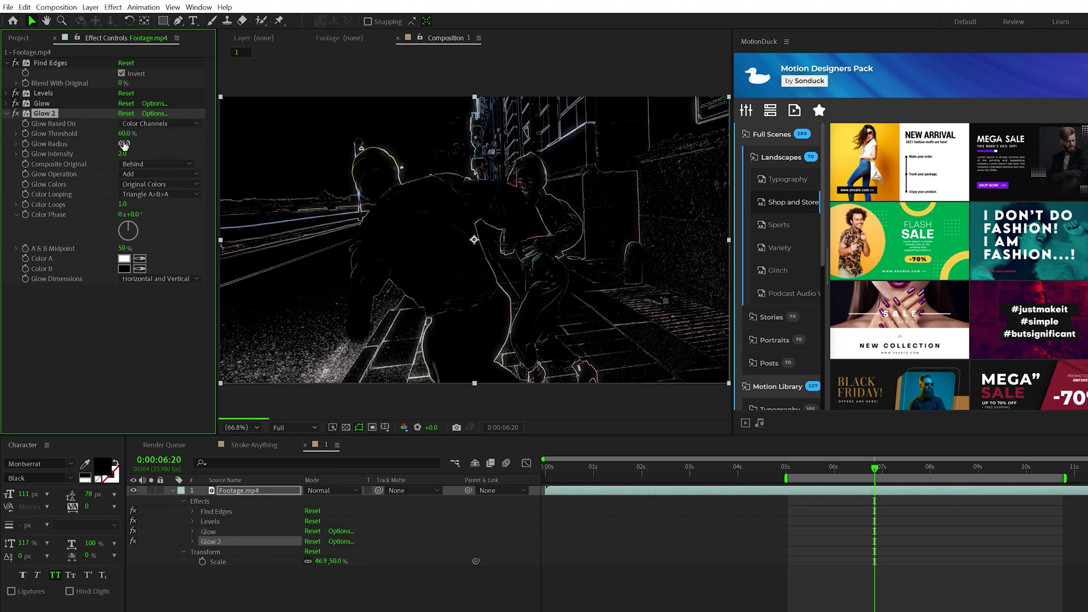
click(160, 157)
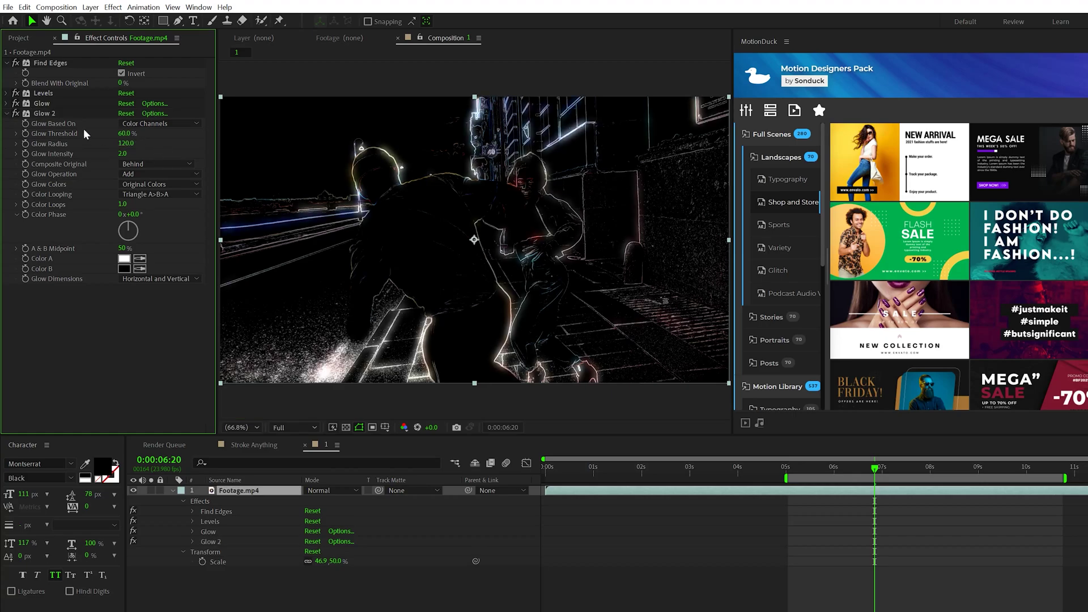
click(7, 113)
click(112, 7)
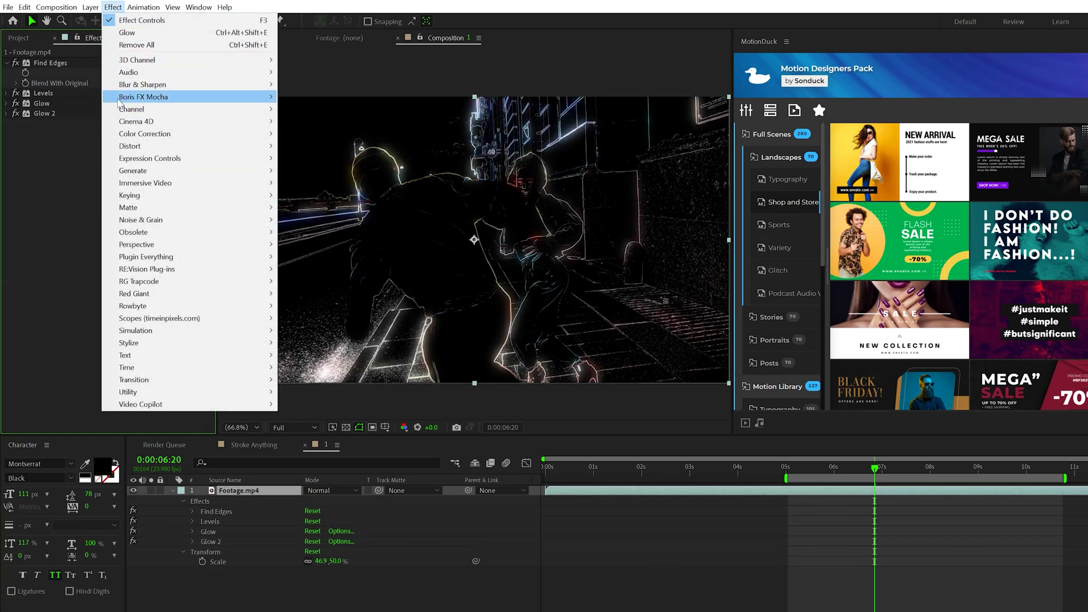
mouse_move(128, 173)
click(336, 172)
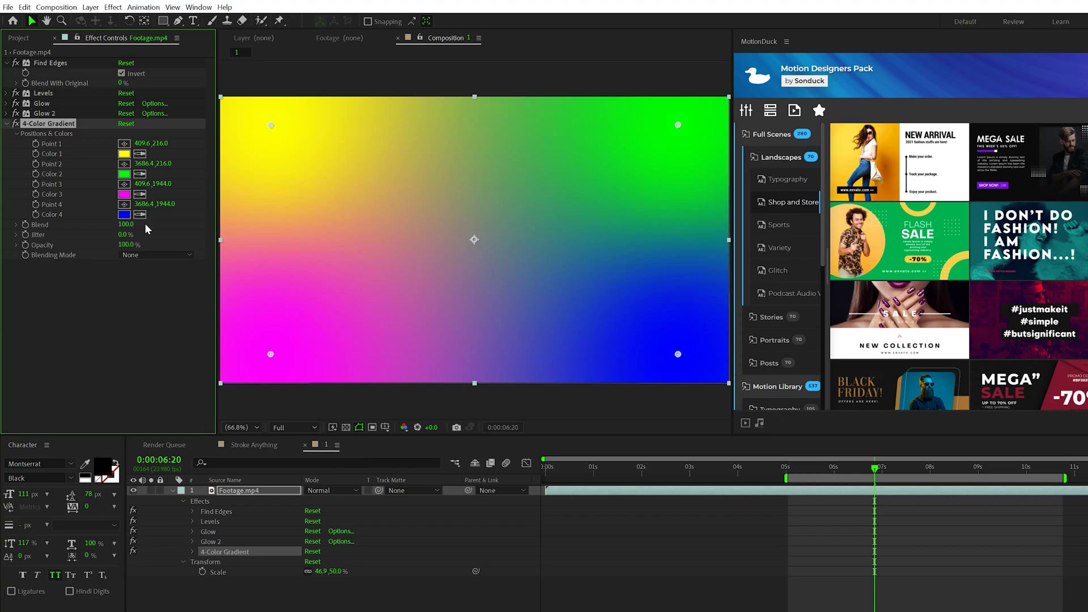
click(130, 256)
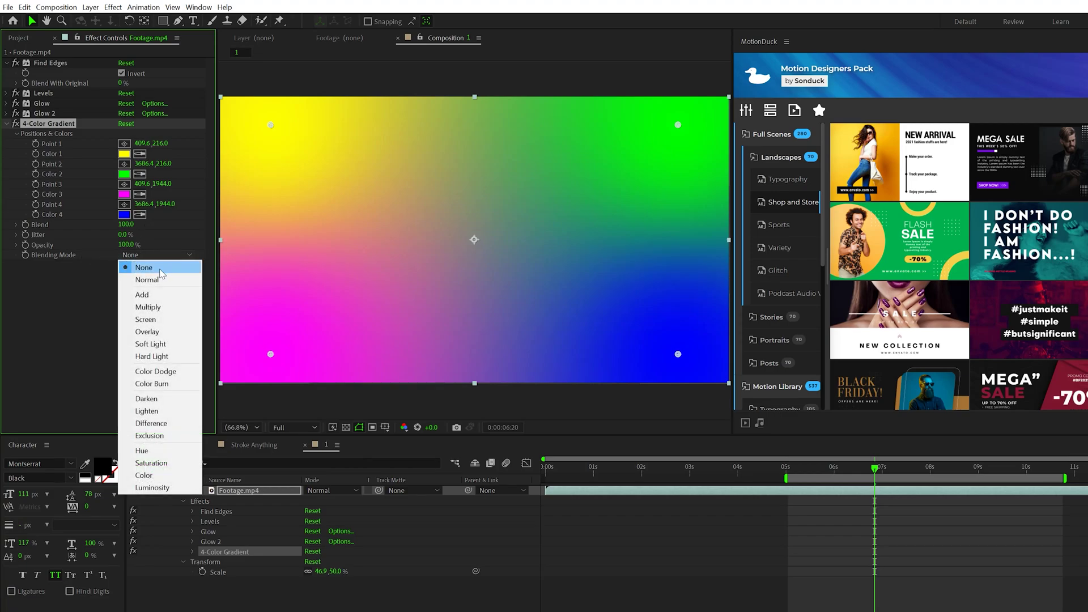
click(148, 344)
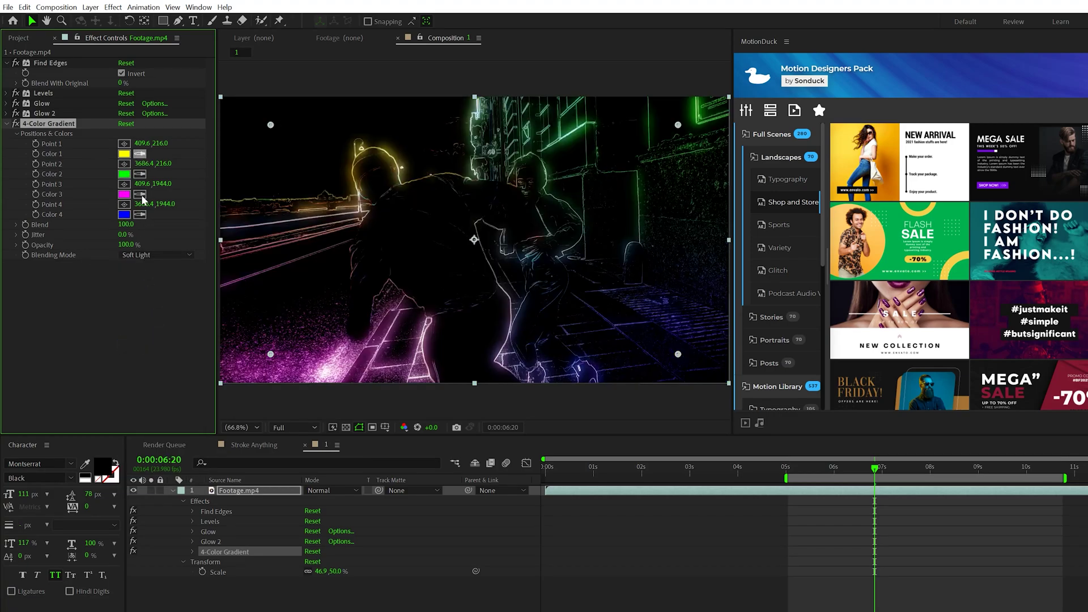
click(448, 589)
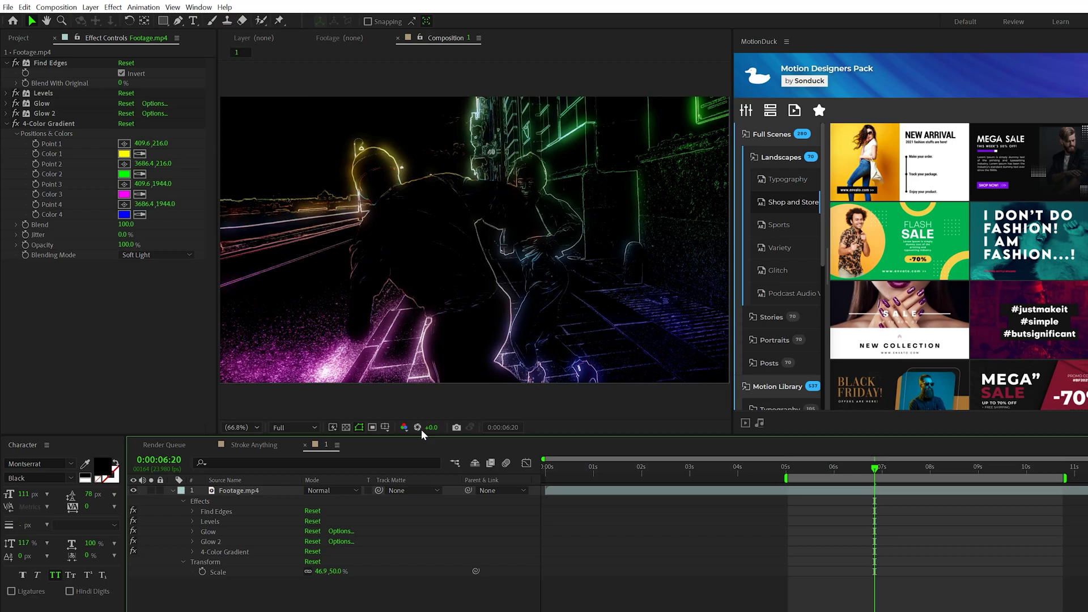
click(809, 467)
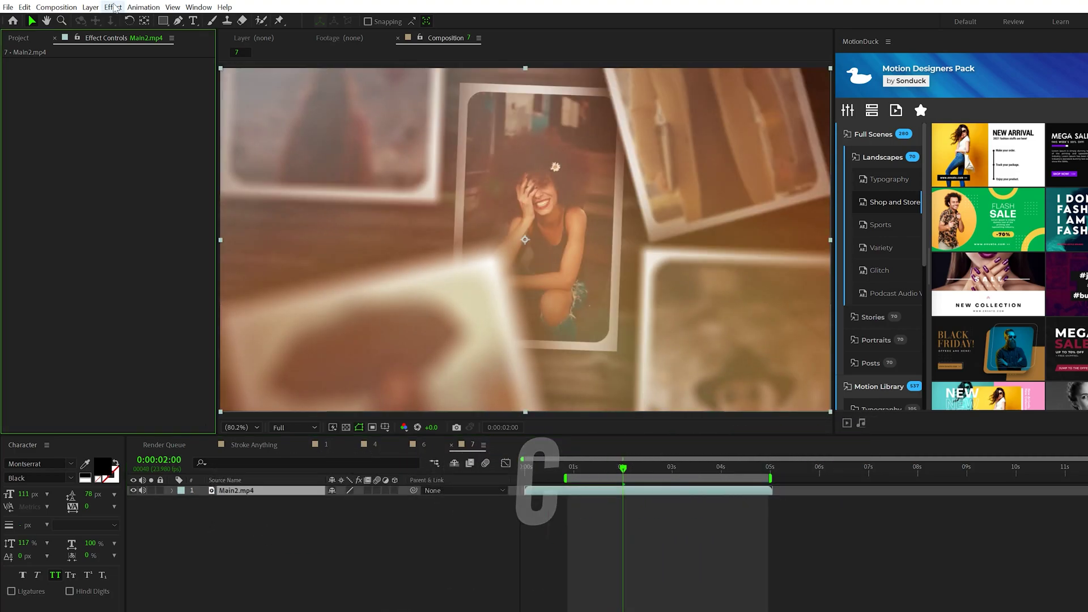
Step: Apply Camera Lens Blur to the photo clip at Blur Radius 60 and check a later frame
click(113, 7)
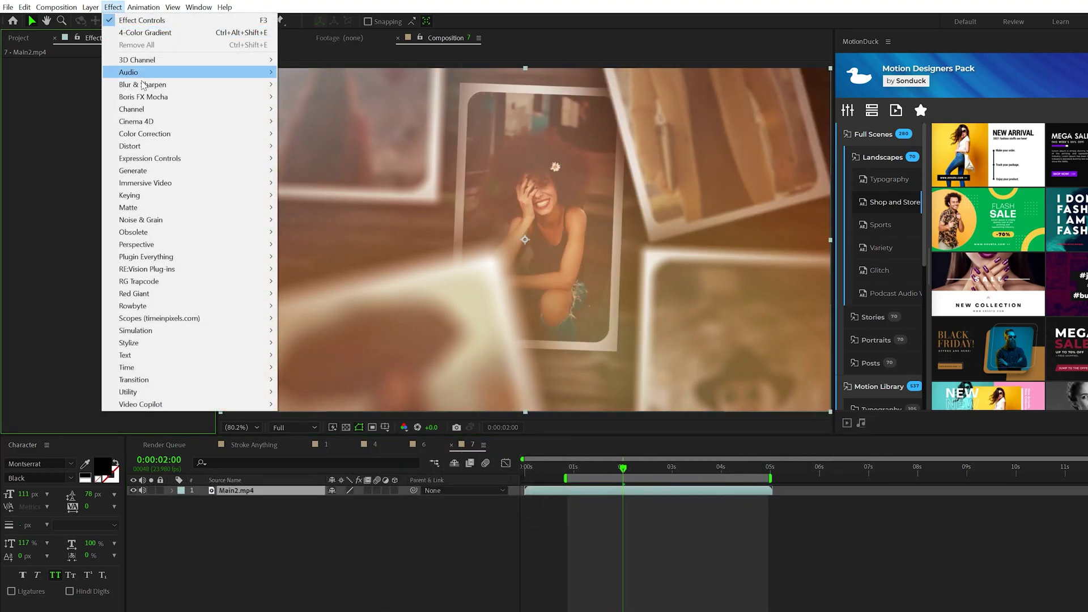
mouse_move(143, 85)
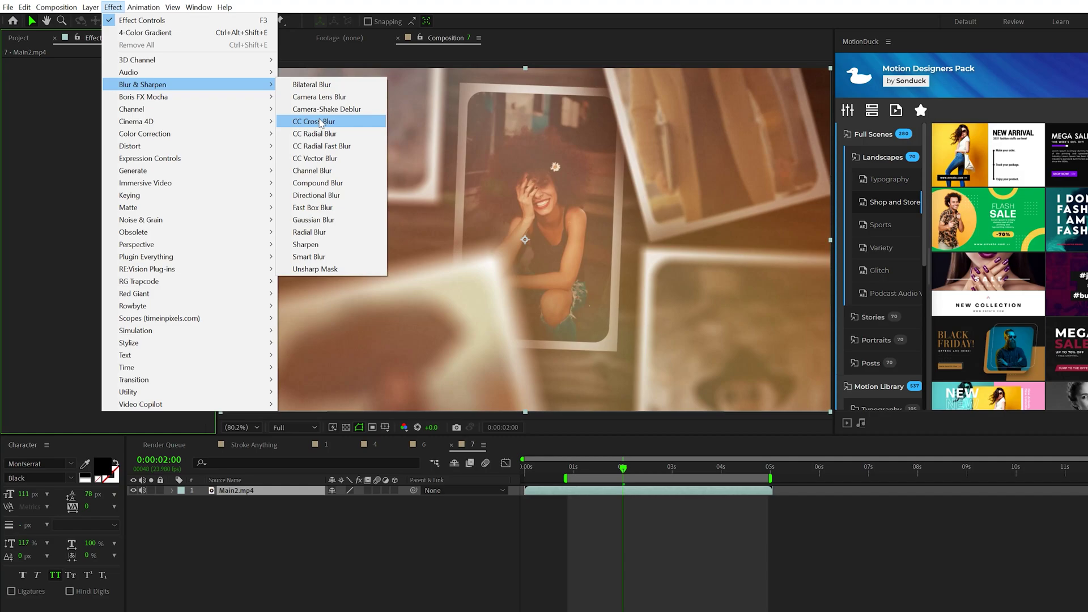
click(317, 97)
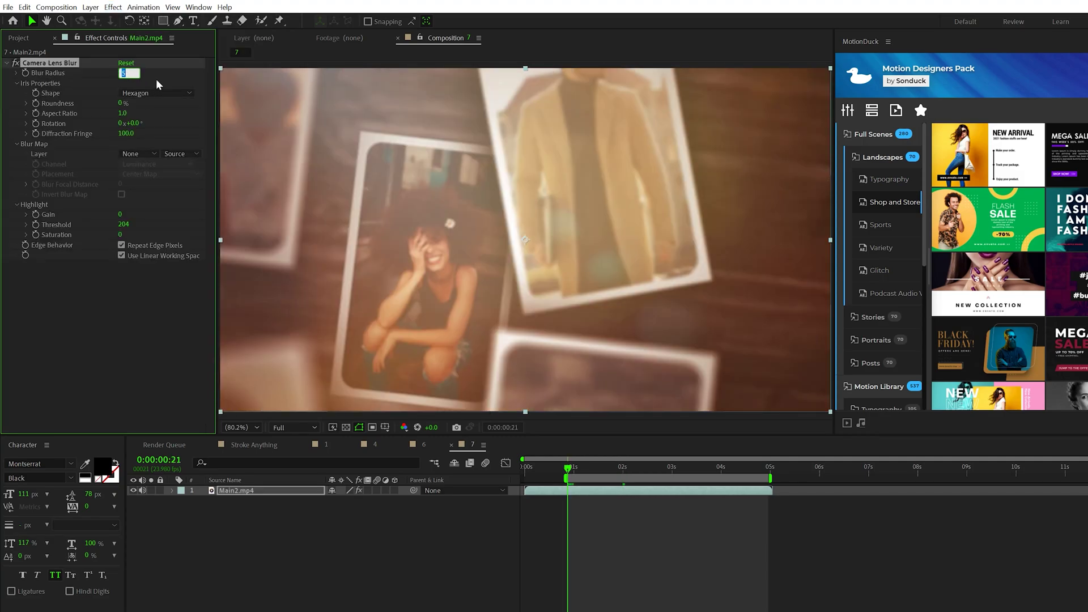
key(Return)
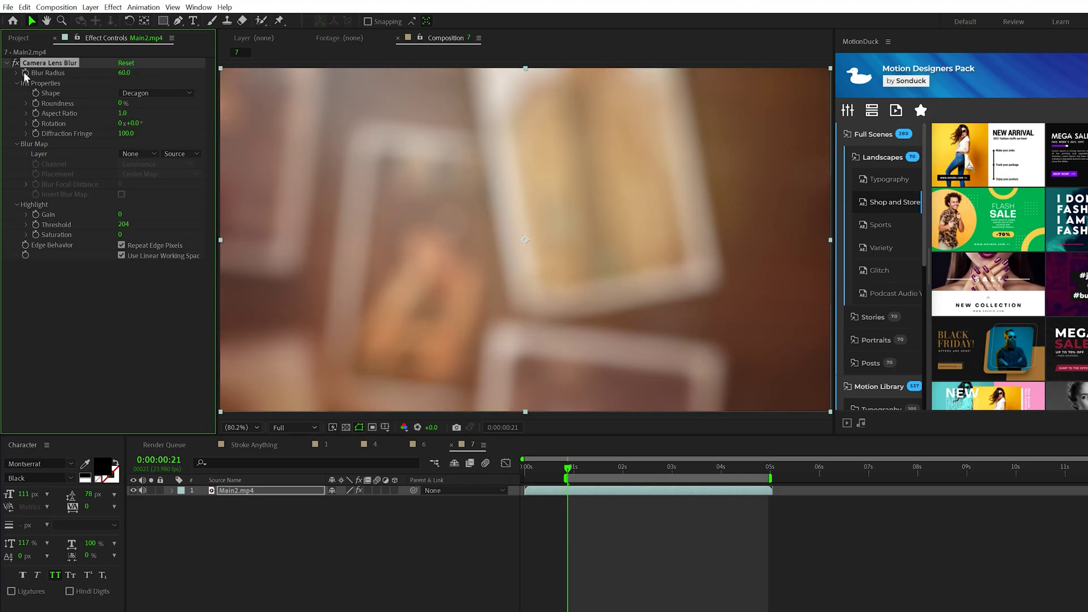
click(671, 470)
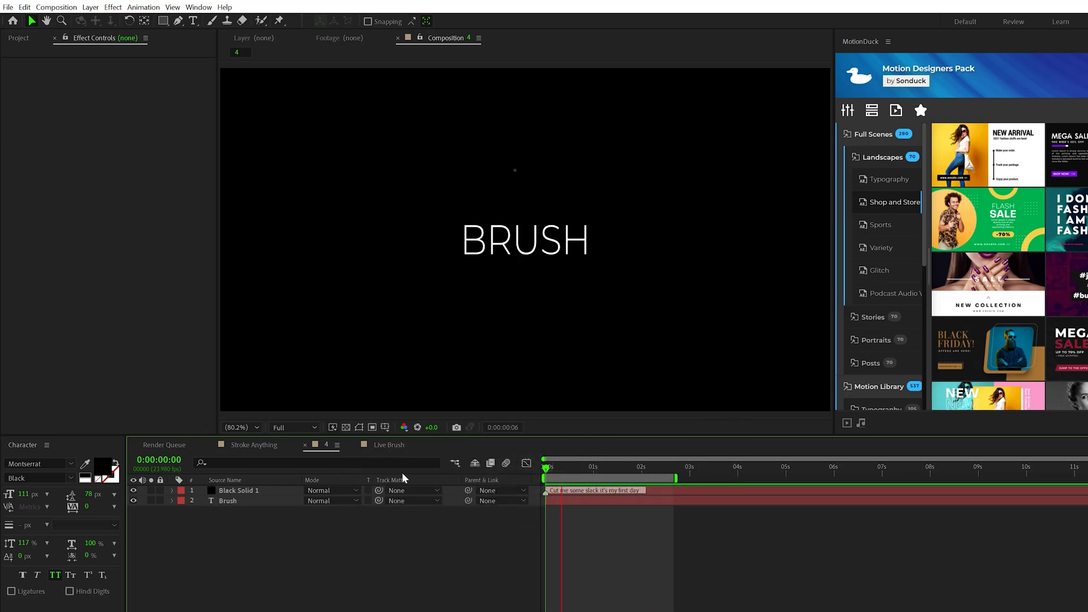
Step: Switch to the Live Brush composition and pick the Brush tool with a hard 9 px round tip
click(389, 444)
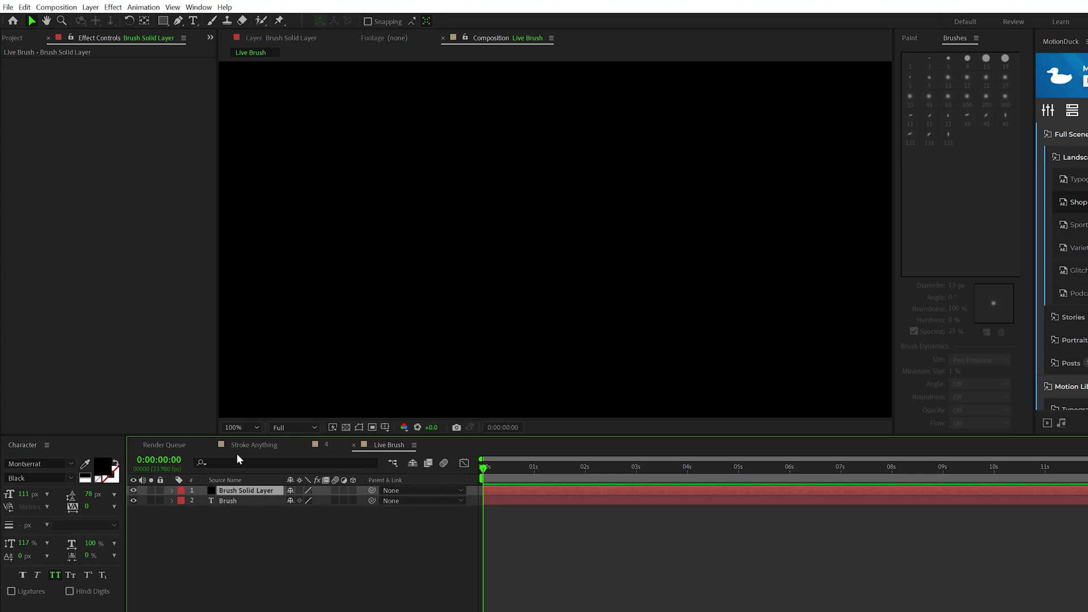
click(213, 22)
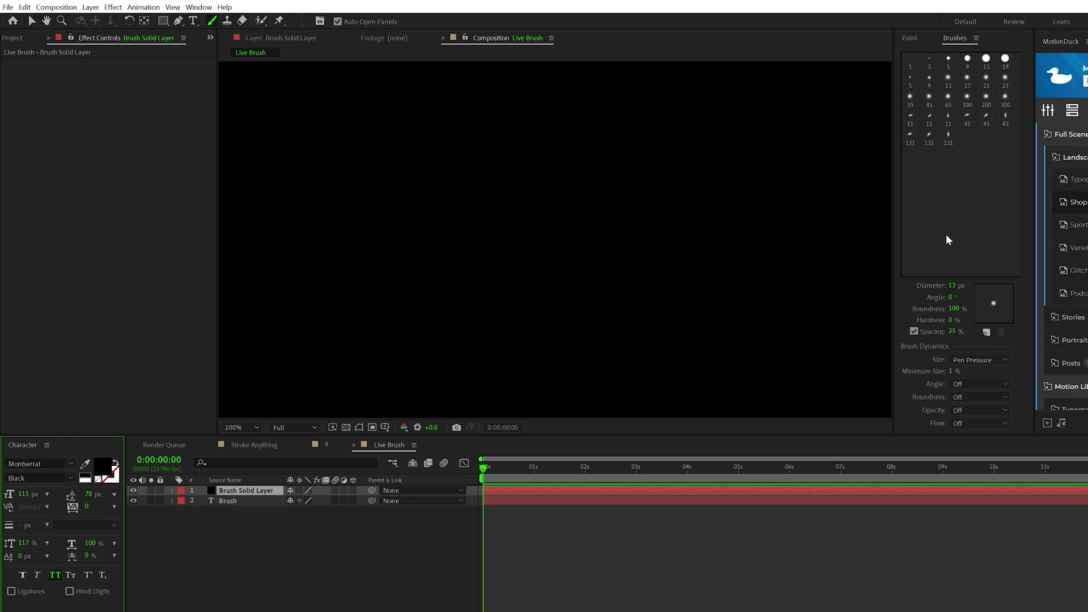
click(967, 59)
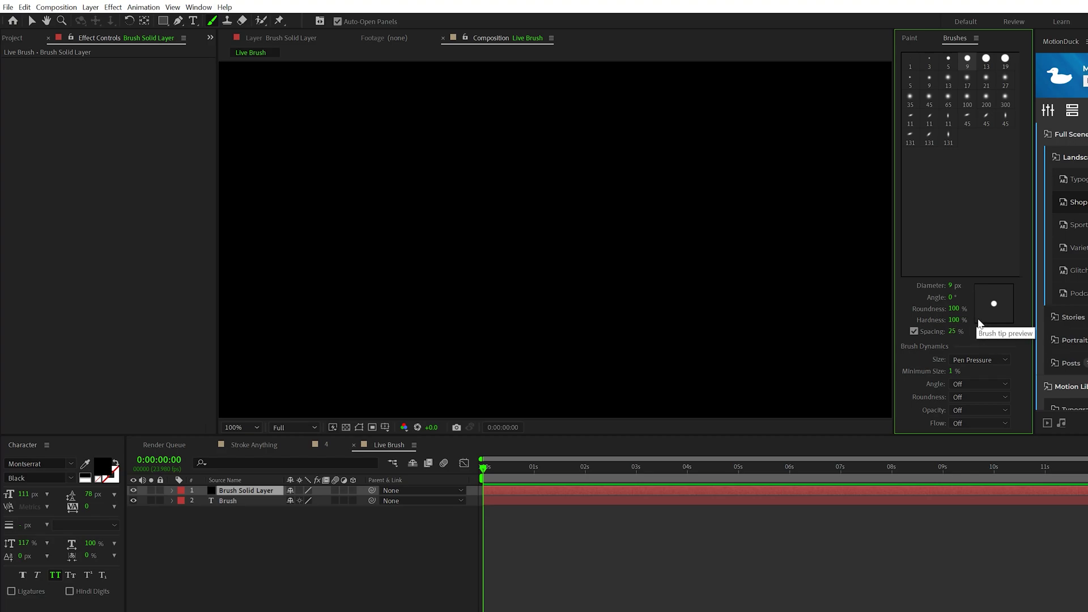
Step: Keep the Paint panel's stroke duration set to Write On
click(909, 38)
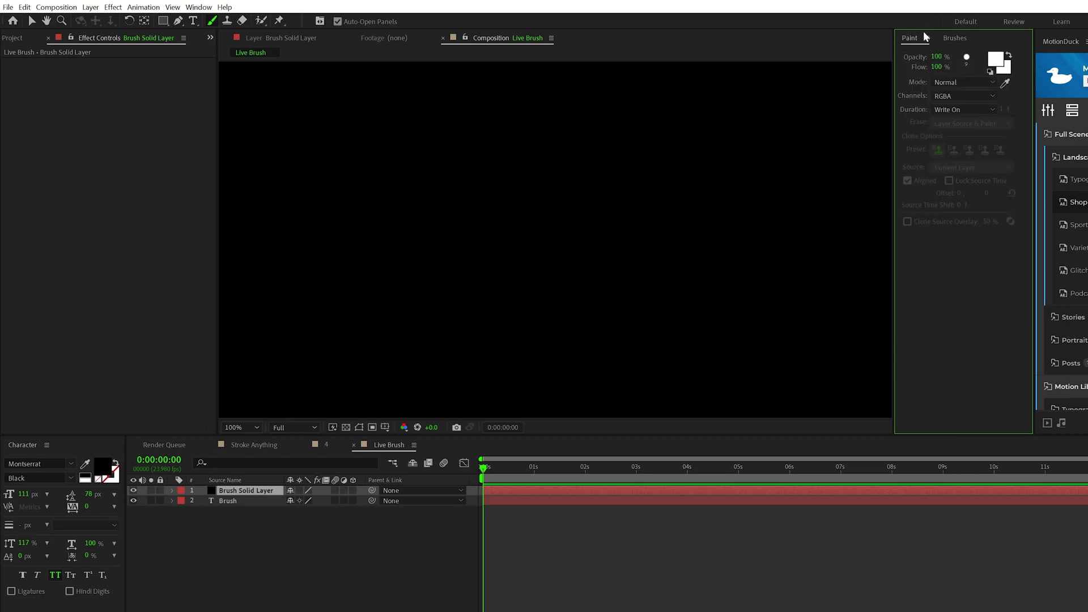
click(198, 6)
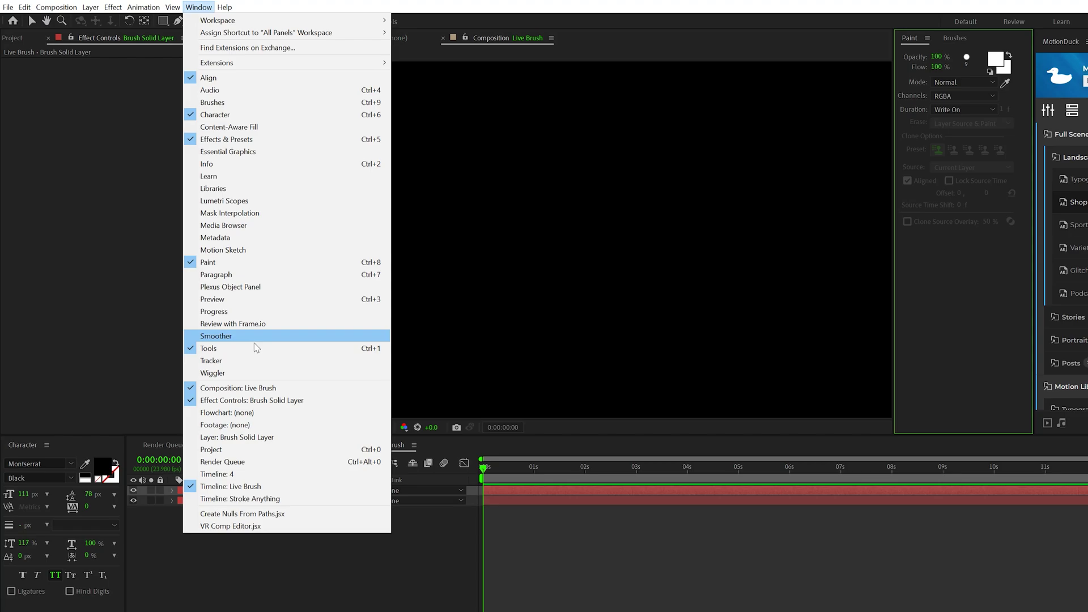
click(986, 264)
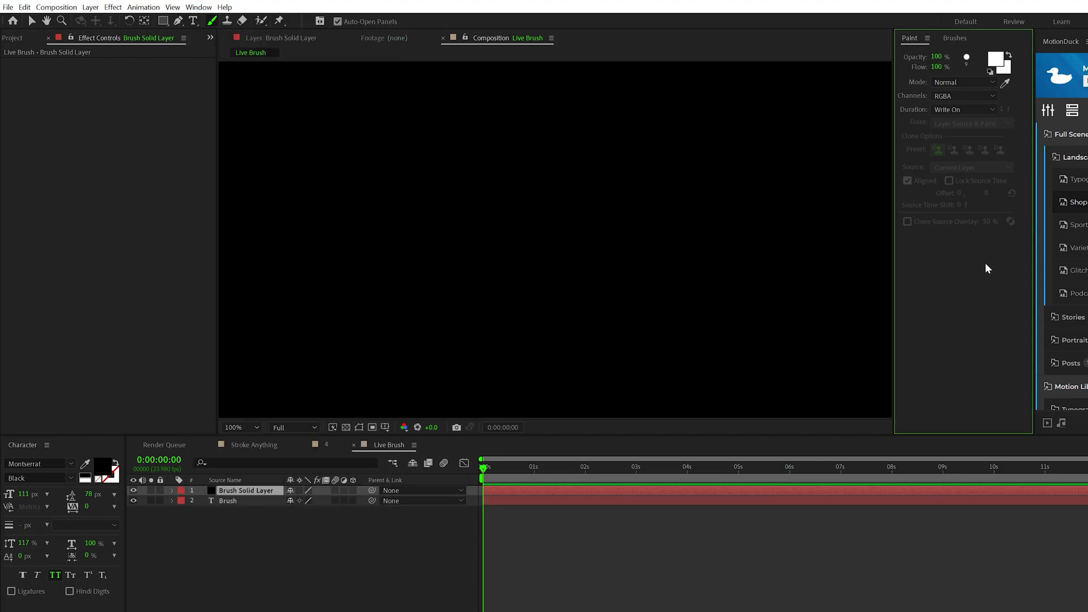
click(944, 110)
click(953, 135)
Step: Paint a white looped stroke across the Brush Solid Layer in the Layer viewer
double_click(234, 491)
mouse_move(596, 277)
mouse_down()
mouse_move(508, 240)
mouse_move(694, 178)
mouse_move(451, 285)
mouse_up()
click(453, 450)
Step: Preview the stroke writing on, then enable Paint on Transparent to reveal the BRUSH text
key(space)
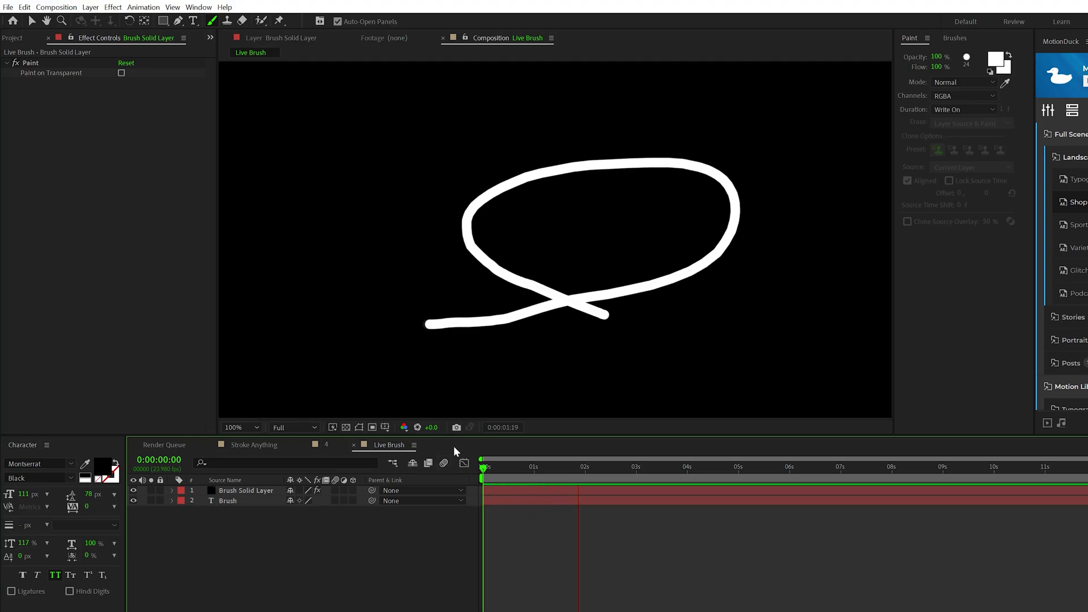
key(space)
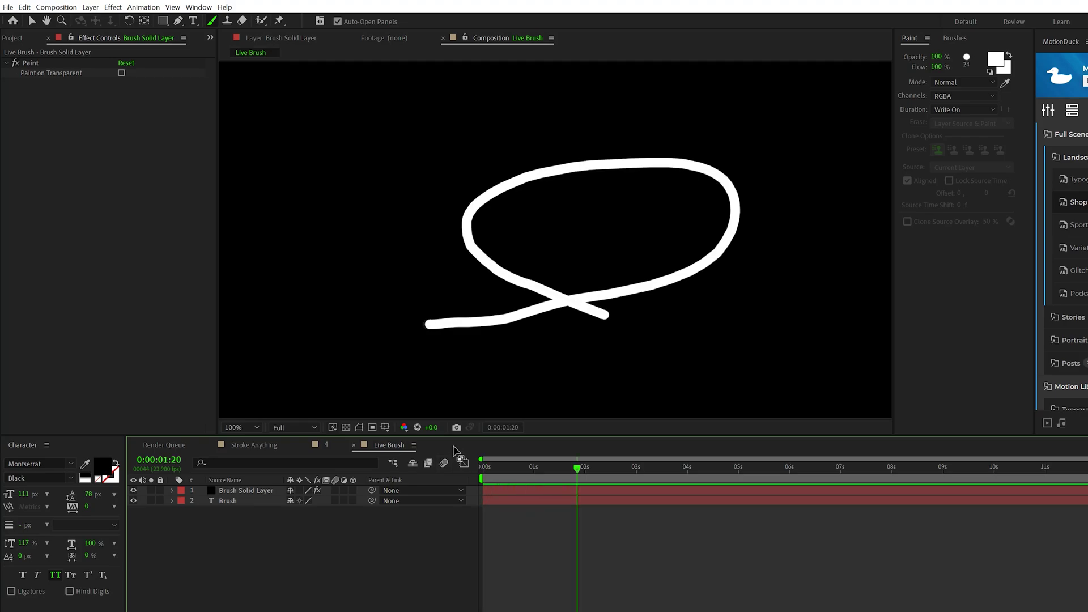
key(space)
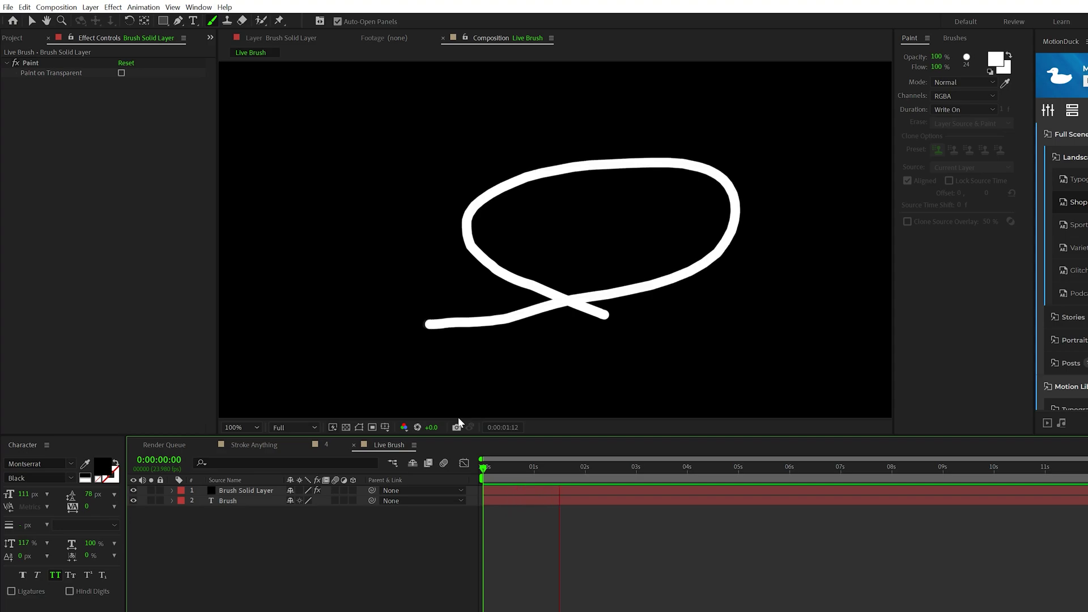
key(space)
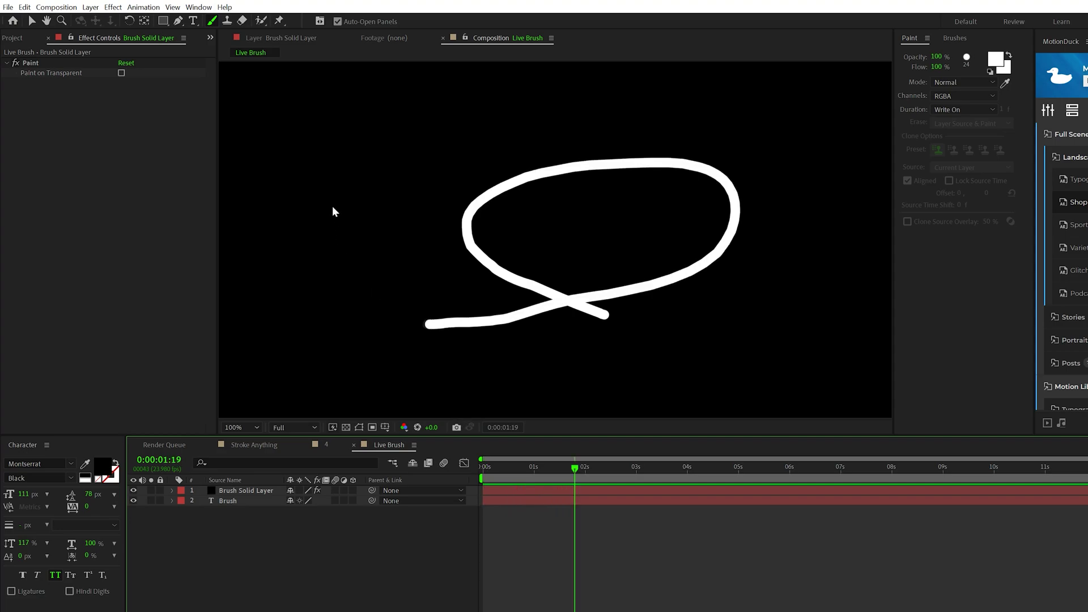
click(122, 73)
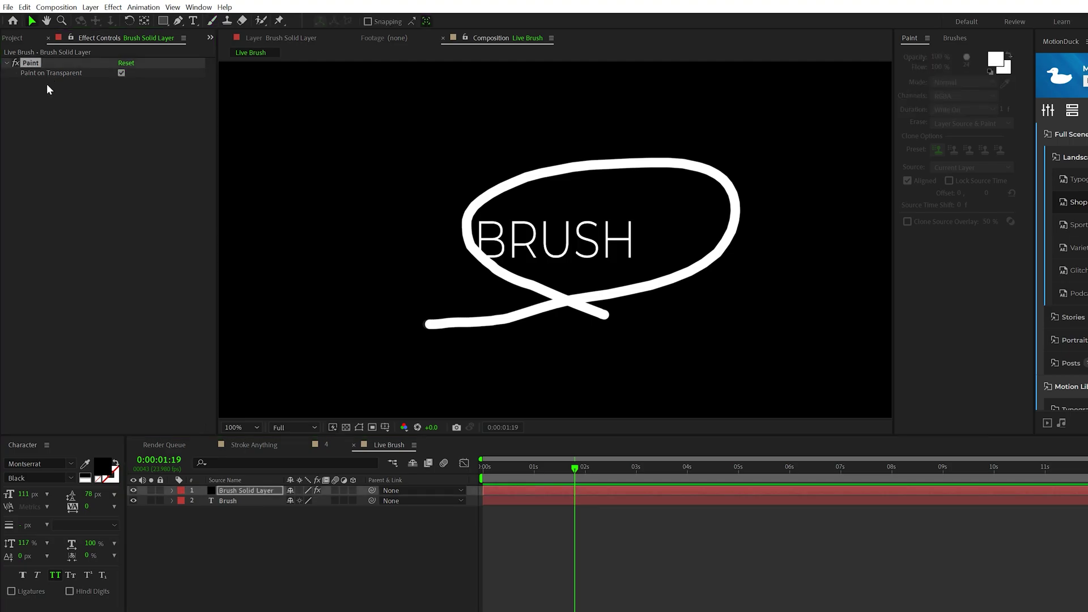
Step: Move the stroke so it loops around BRUSH and reveal its End keyframes
click(249, 490)
drag(606, 300, 552, 311)
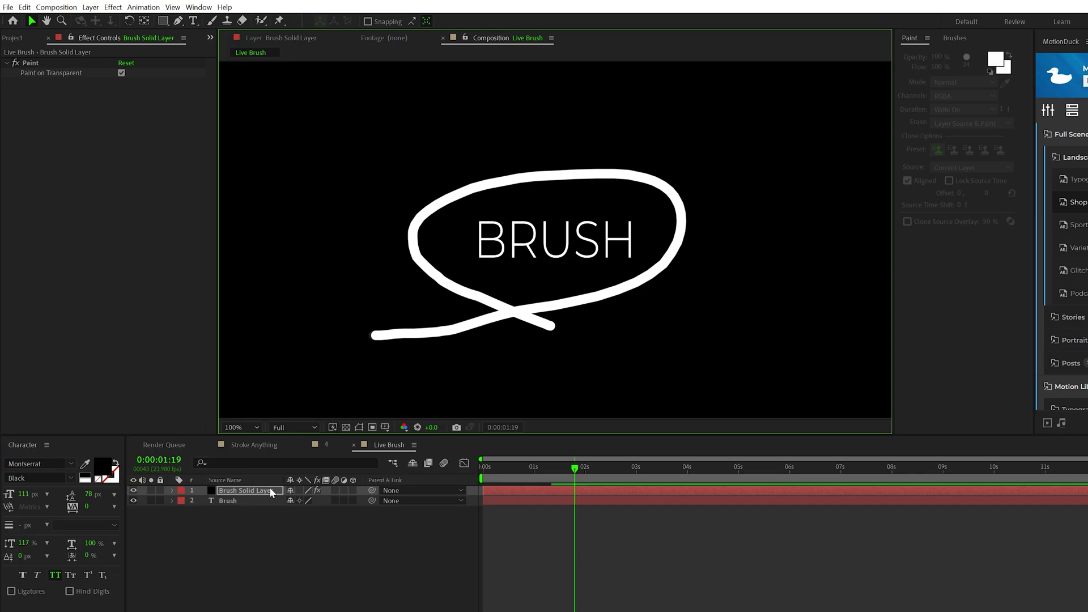
key(u)
mouse_move(515, 468)
mouse_down()
mouse_move(482, 469)
mouse_move(544, 473)
mouse_move(483, 471)
mouse_up()
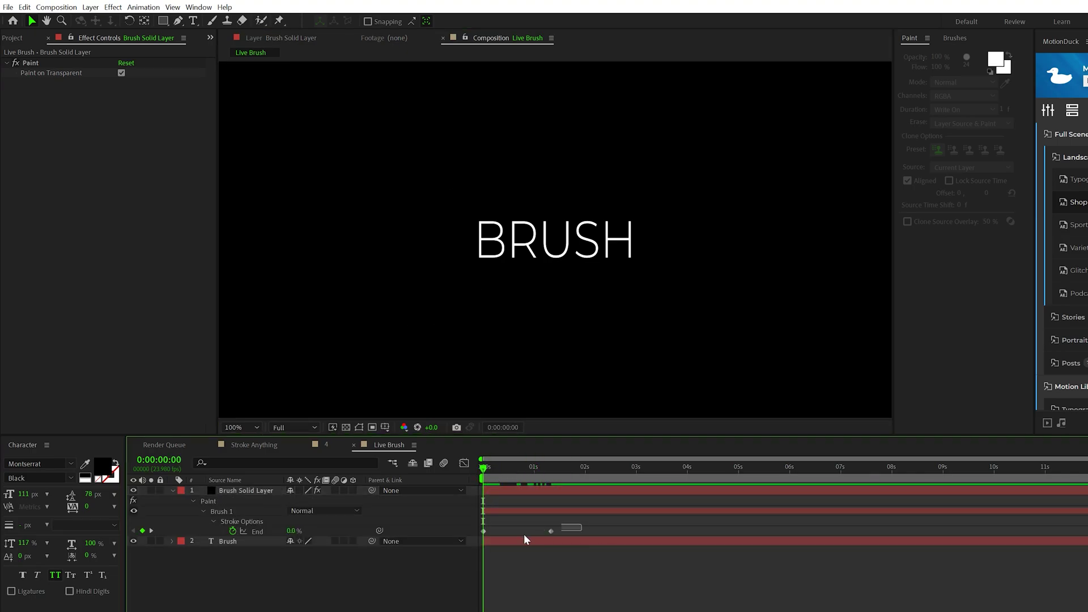
Step: Easy-ease both End keyframes with F9, check the speed graph, and preview the animation
click(551, 531)
drag(553, 531, 479, 544)
key(F9)
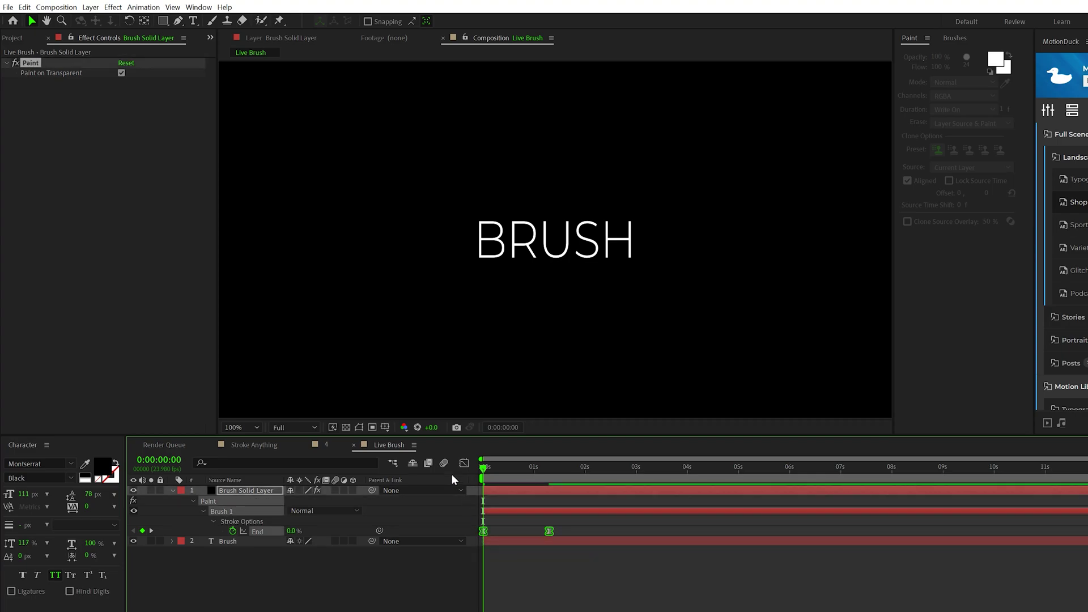
click(463, 463)
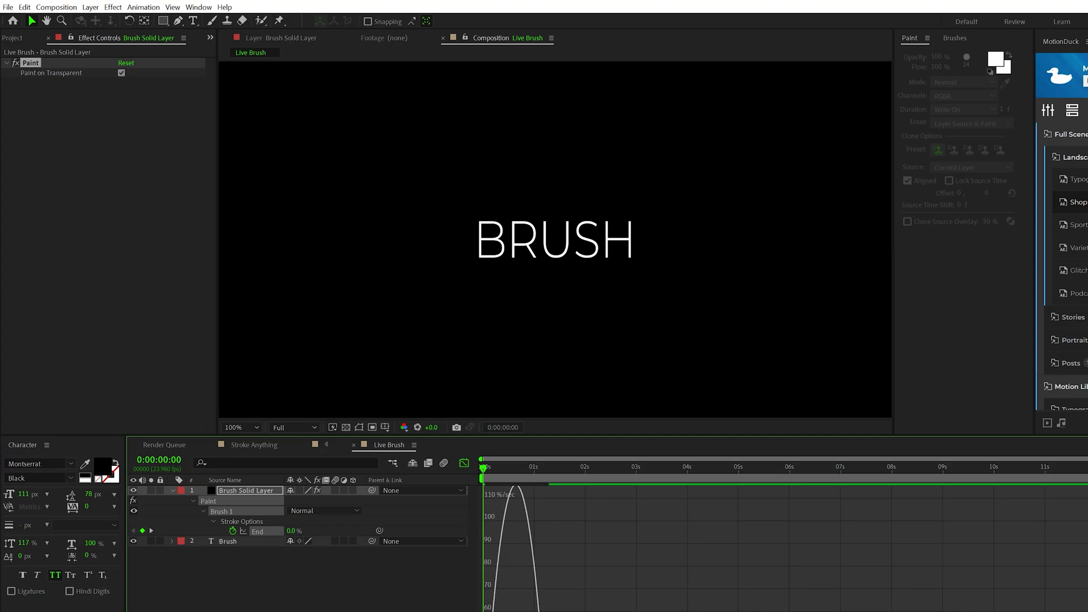
key(alt+Right)
key(alt+Right)
key(alt+Right)
key(alt+Left)
key(alt+Left)
key(alt+Left)
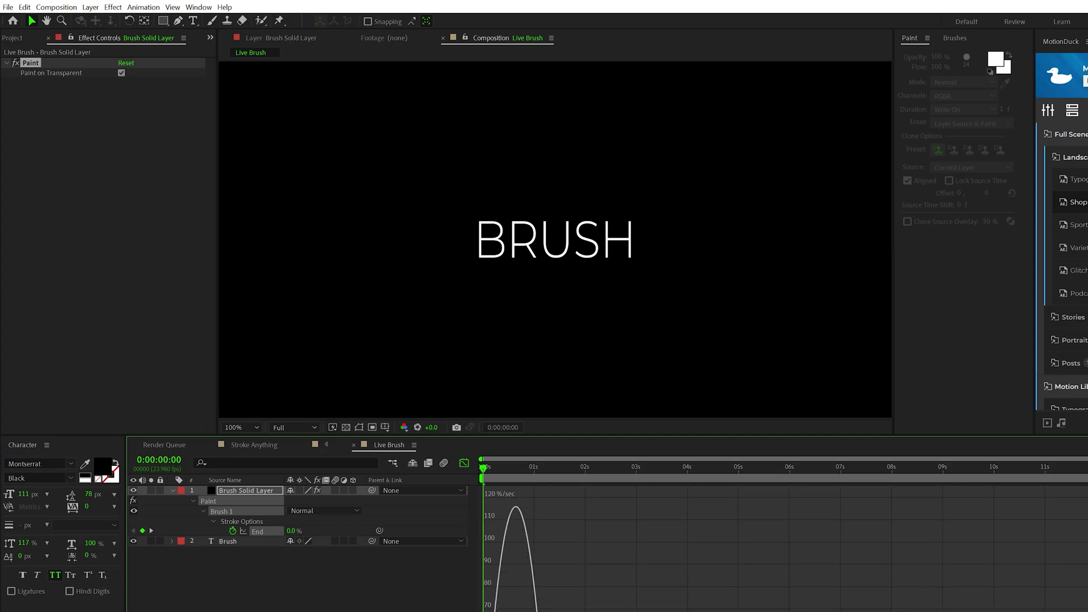
click(464, 464)
key(space)
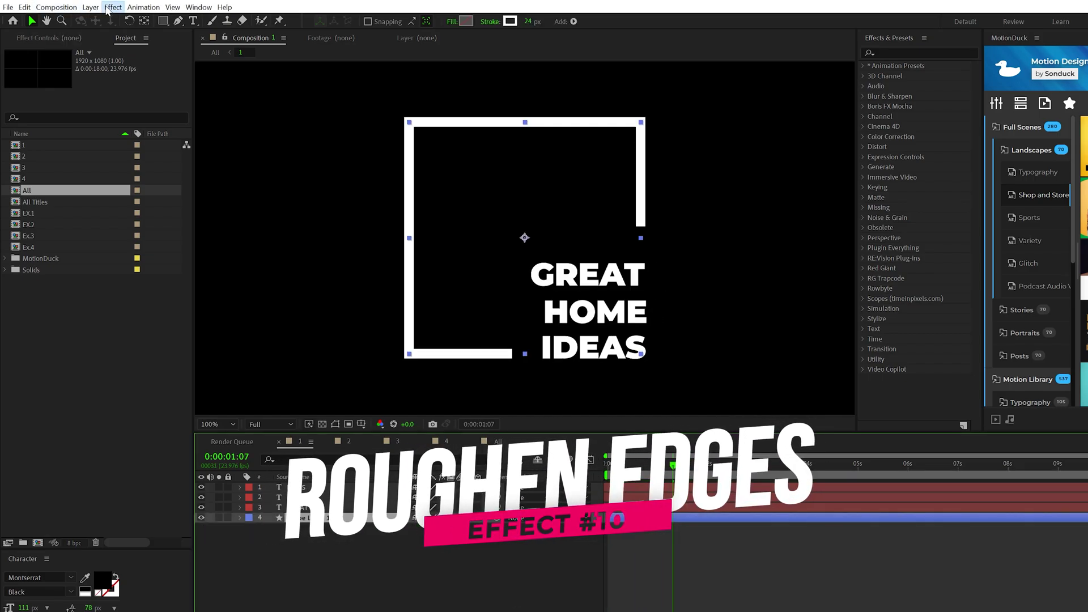
Step: Apply Roughen Edges to the square frame with Complexity 5 and Border 11
click(113, 7)
mouse_move(249, 343)
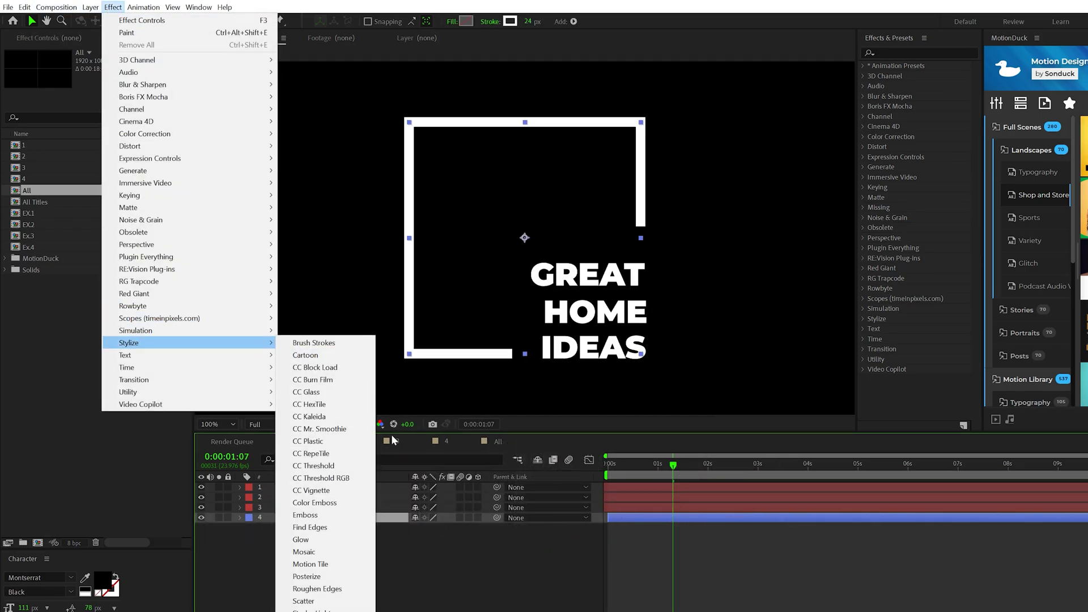
click(318, 589)
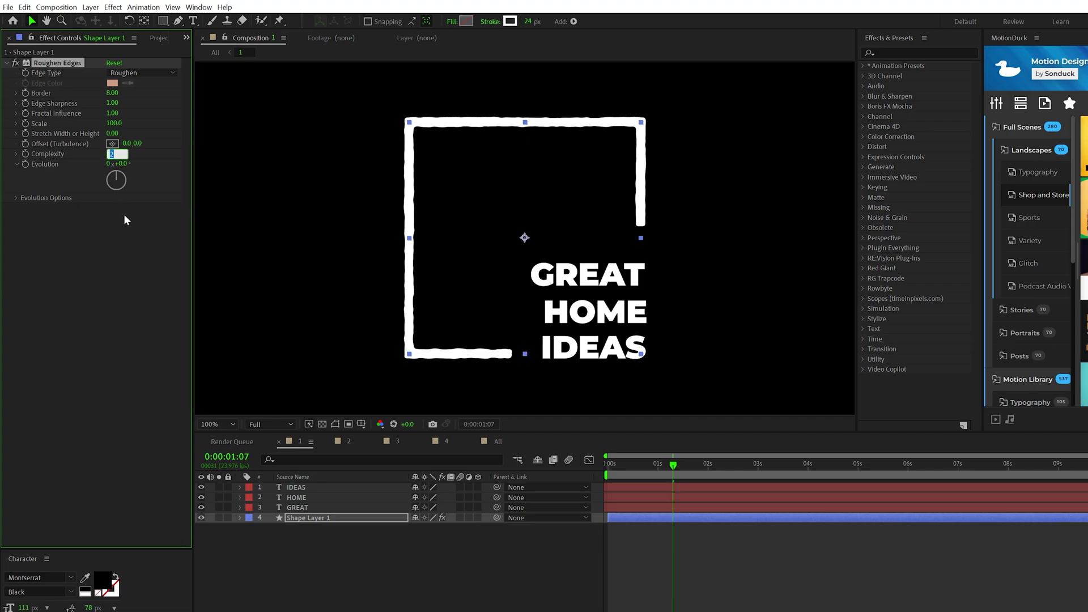
text(5)
click(117, 250)
click(112, 93)
text(11)
click(369, 443)
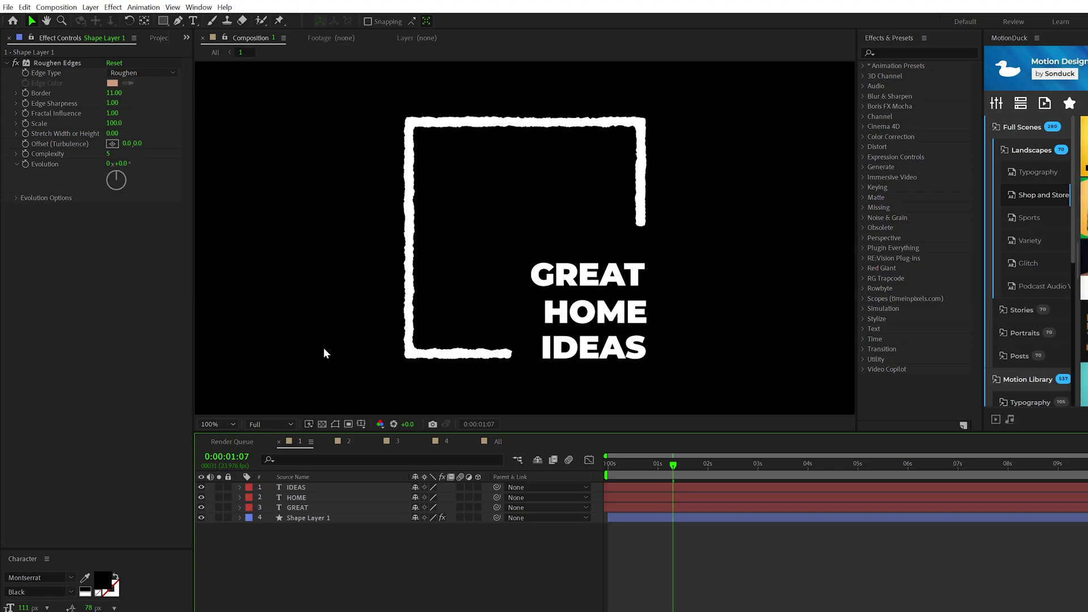
Step: Set Roughen Edges Evolution to 19x+91.0° and preview the roughened frame
key(Home)
click(25, 163)
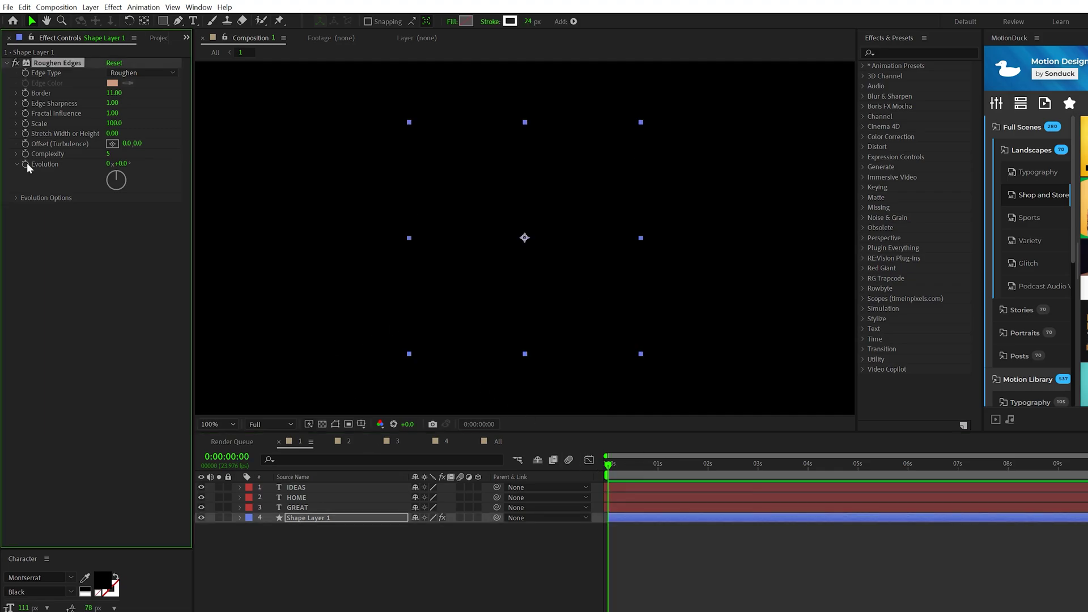
click(790, 467)
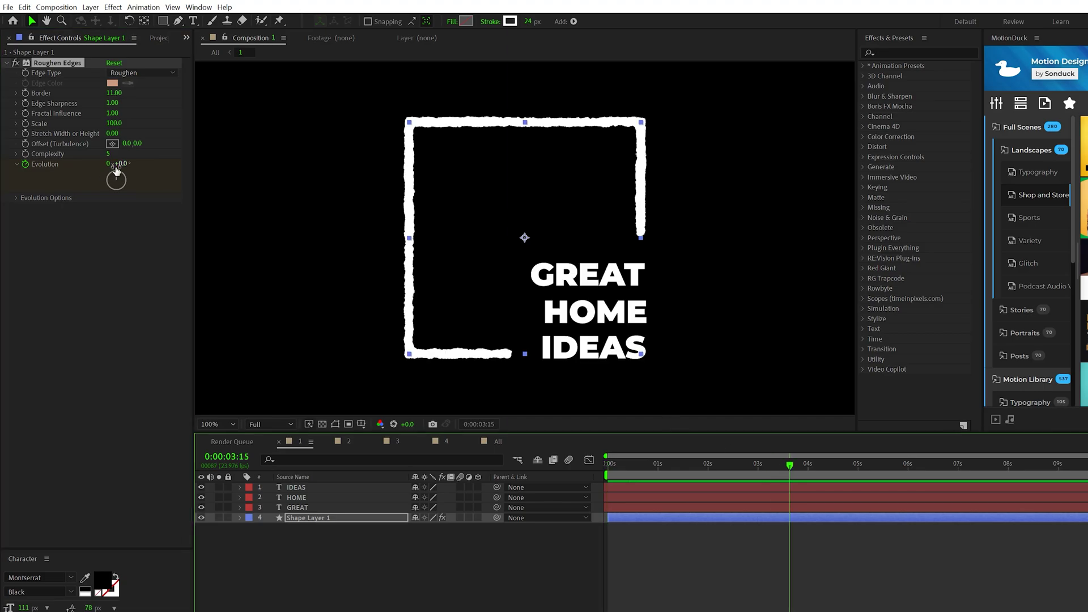
drag(116, 169, 136, 169)
key(space)
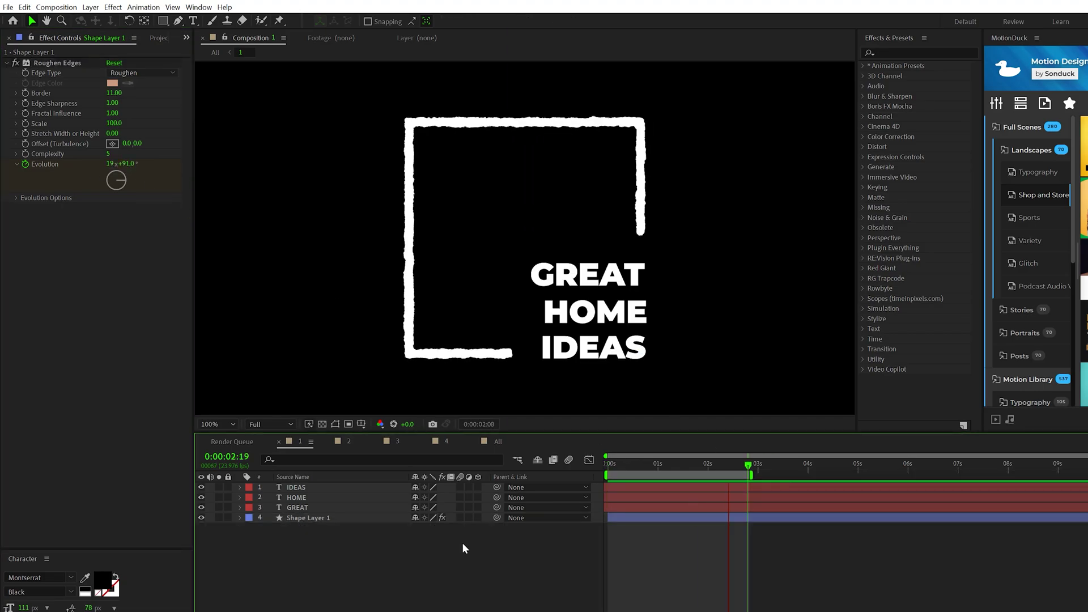